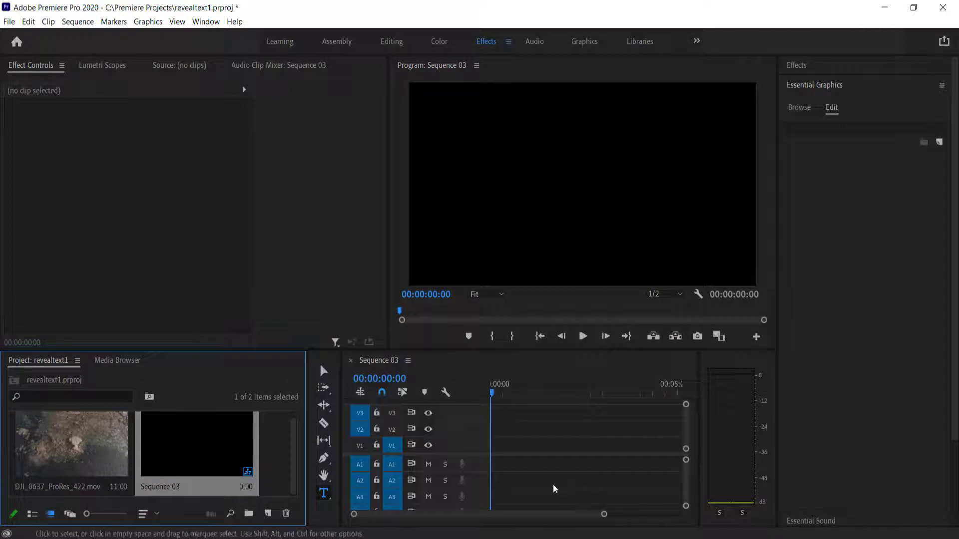
# Step: Place DJI_0637_ProRes_422.mov at the start of track V1, keeping the existing sequence settings
pyautogui.click(93, 454)
pyautogui.moveTo(93, 455); pyautogui.dragTo(478, 448)
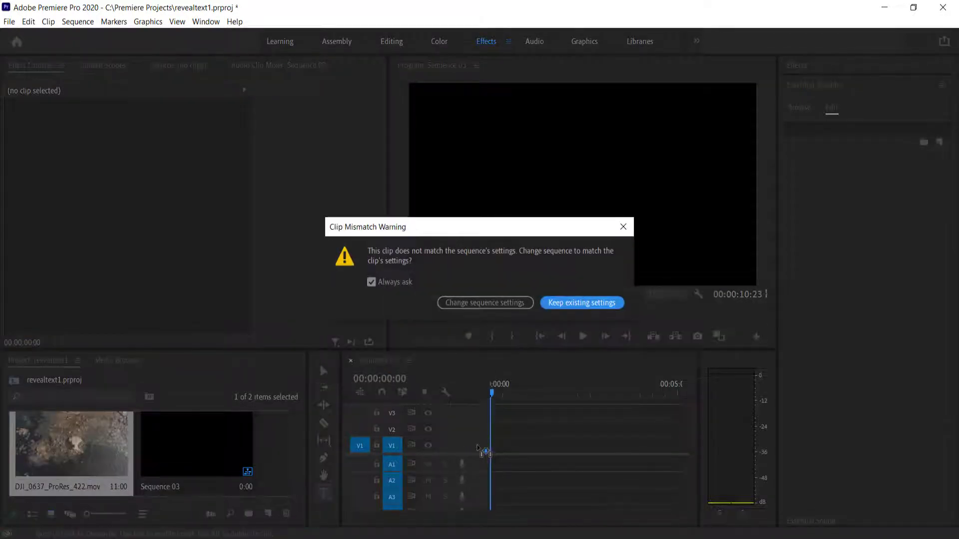
pyautogui.click(568, 304)
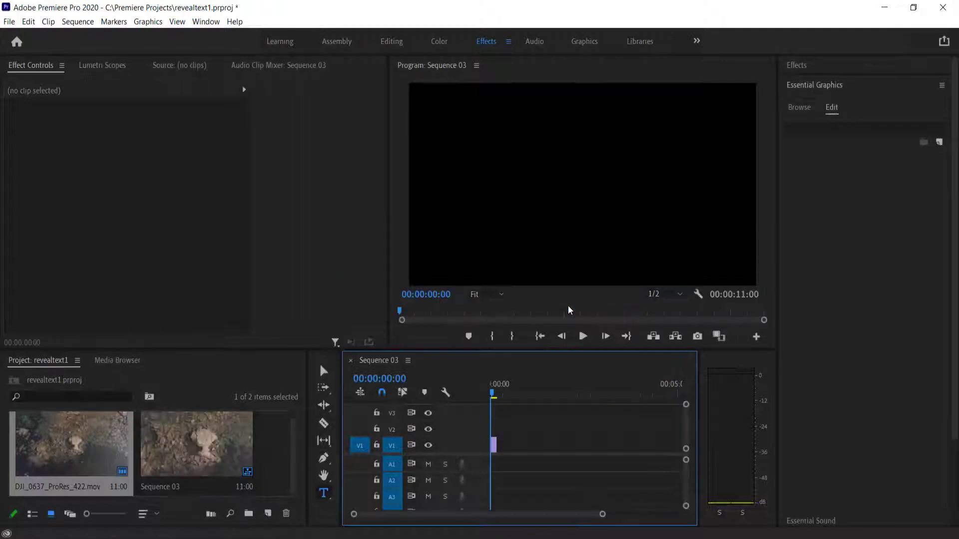
# Step: Set the drone clip's Scale to 50 so it fits the sequence frame
pyautogui.scroll(4, 501, 452)
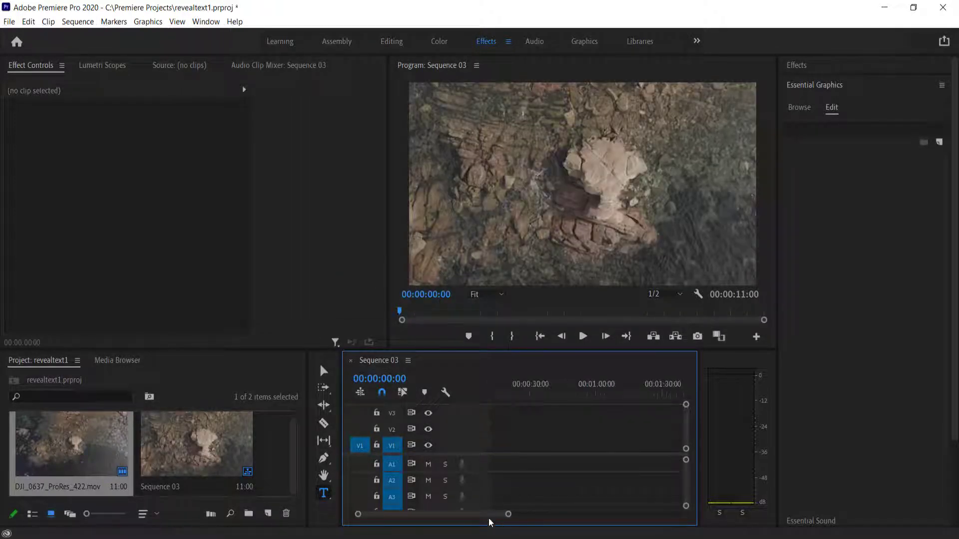
pyautogui.moveTo(487, 516); pyautogui.dragTo(453, 515)
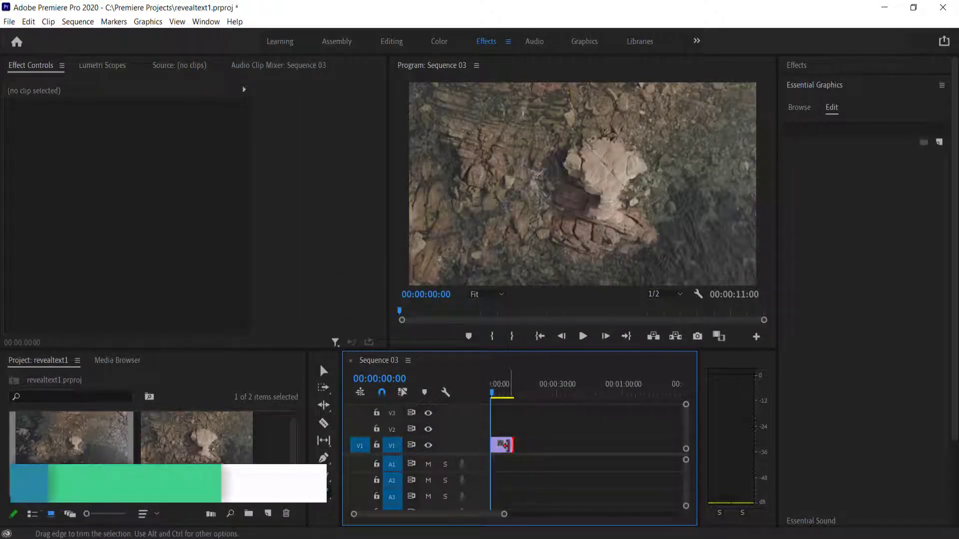
pyautogui.click(323, 372)
pyautogui.click(501, 444)
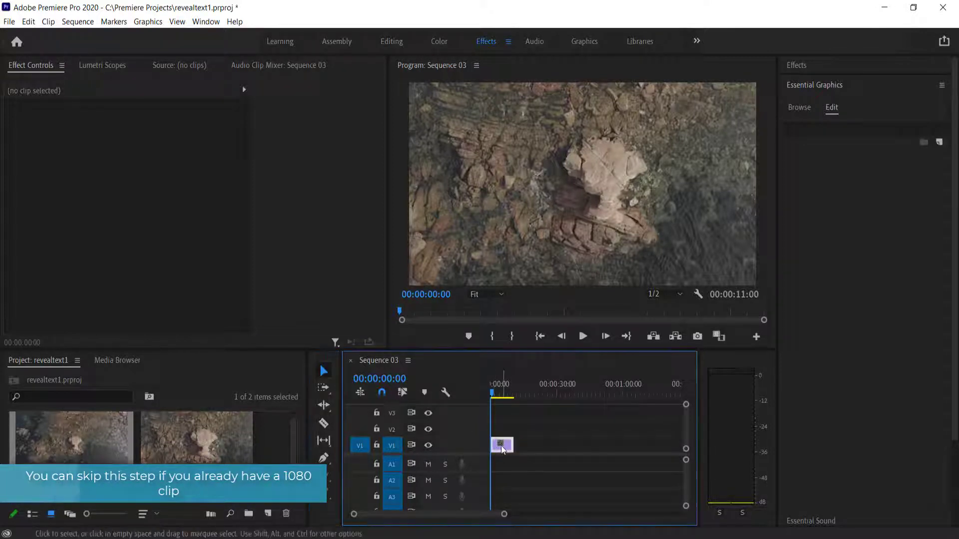
pyautogui.click(133, 146)
pyautogui.write('50')
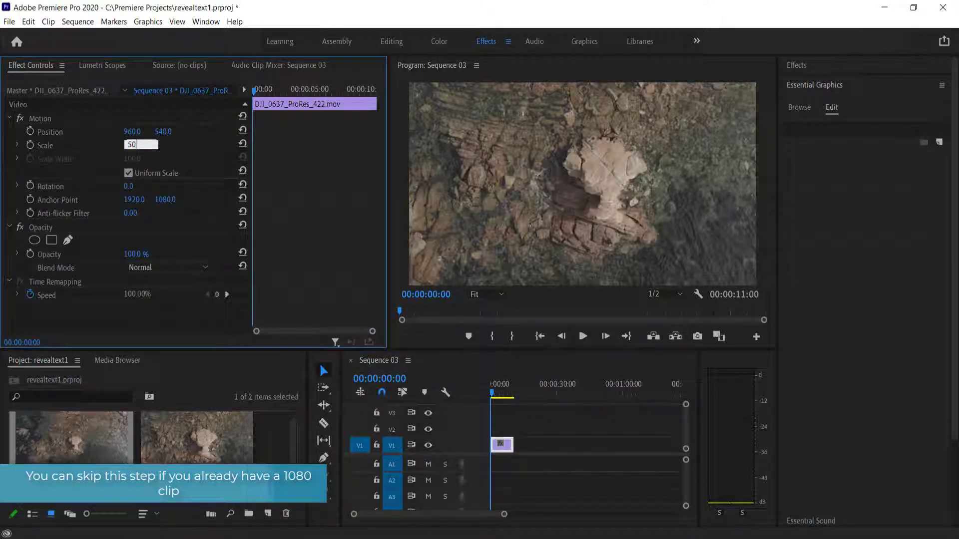
pyautogui.press('Return')
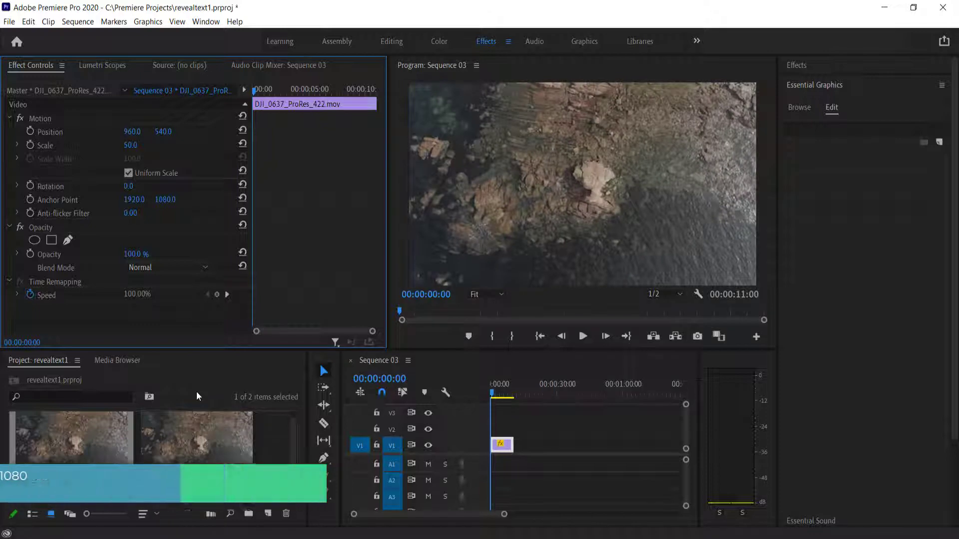
# Step: Preview the scaled clip from the start and stop playback at 00:00:02:10
pyautogui.click(501, 394)
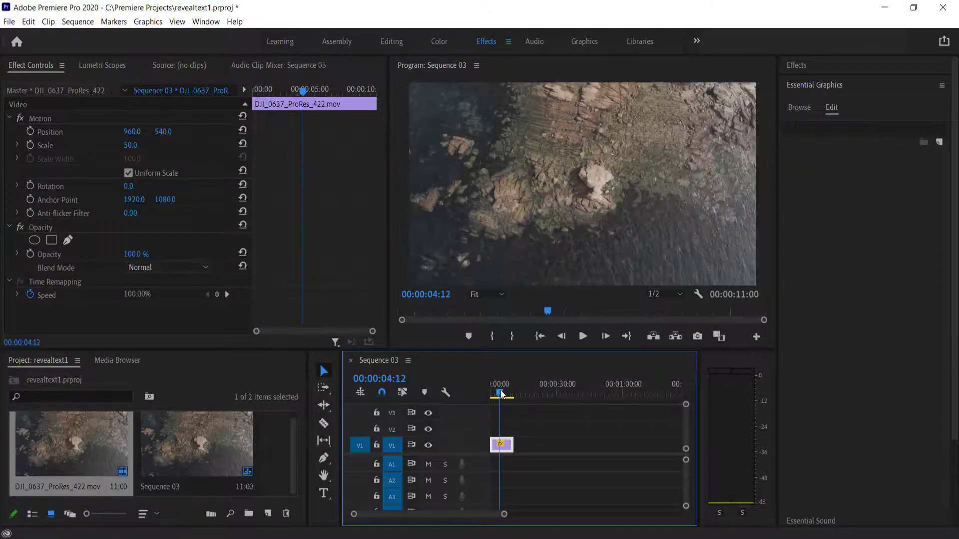
pyautogui.moveTo(500, 391); pyautogui.dragTo(482, 394)
pyautogui.press('space')
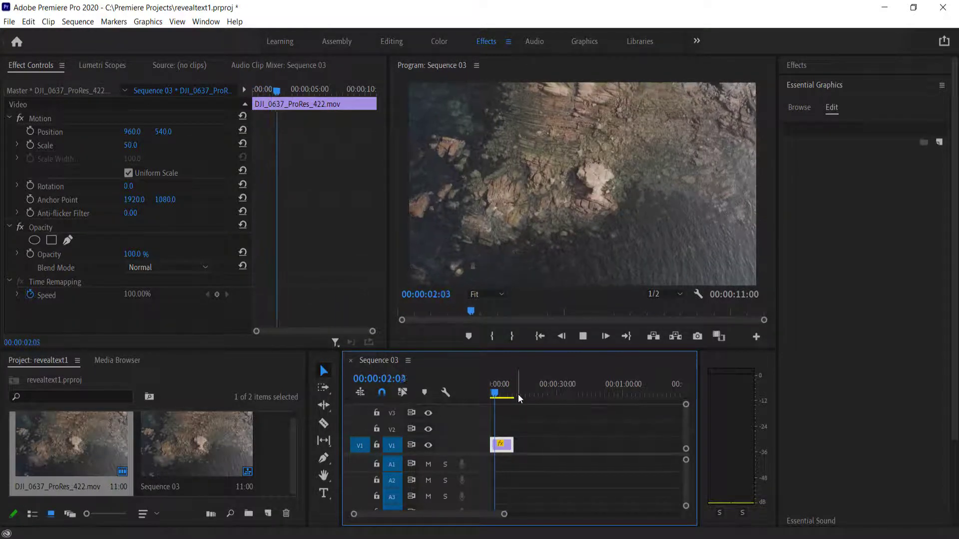
pyautogui.press('space')
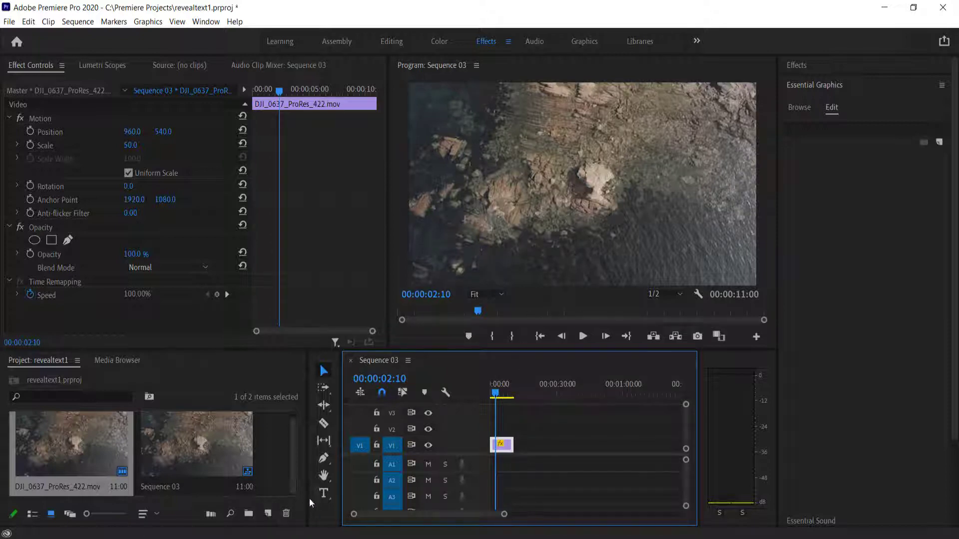
# Step: Add a two-line text graphic reading "the rock" over the video at 00:00:02:10
pyautogui.click(323, 495)
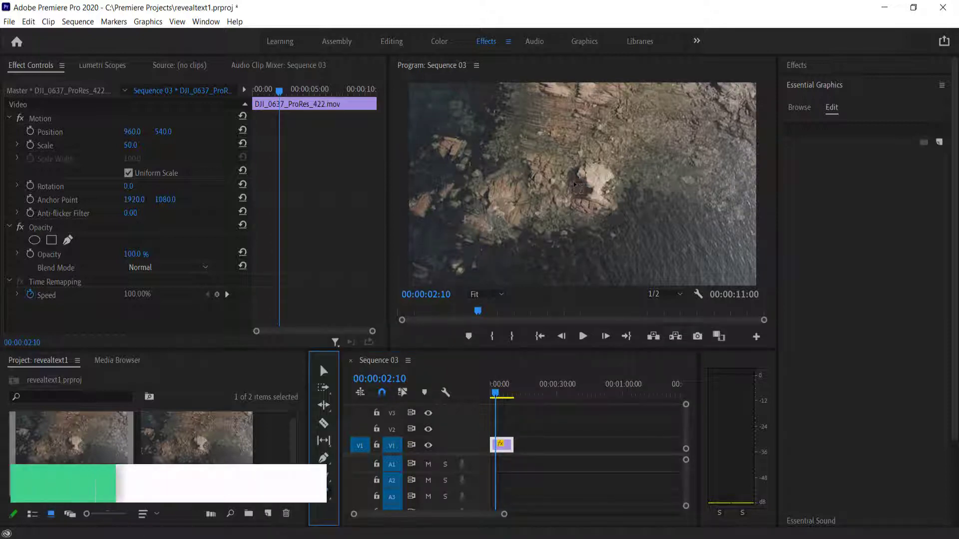
pyautogui.click(575, 186)
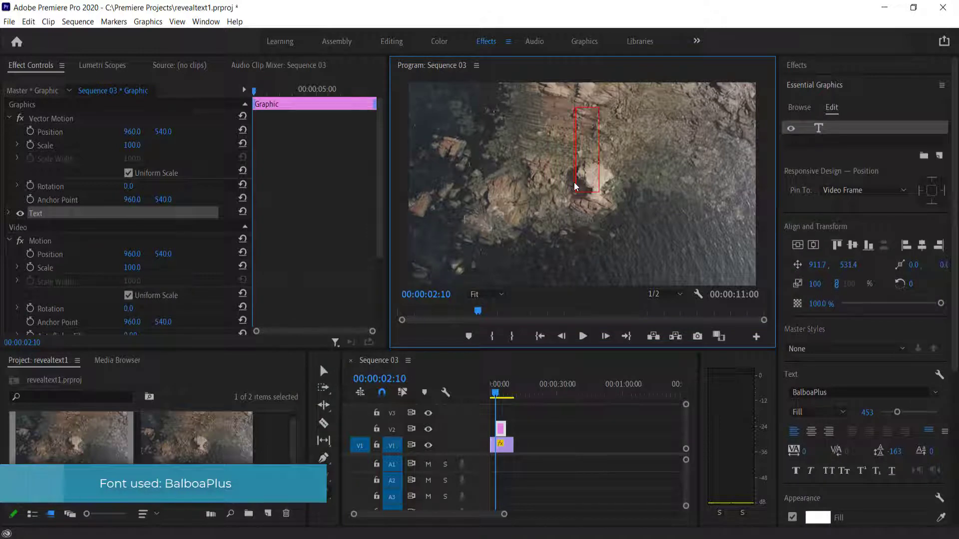
pyautogui.write('the rock')
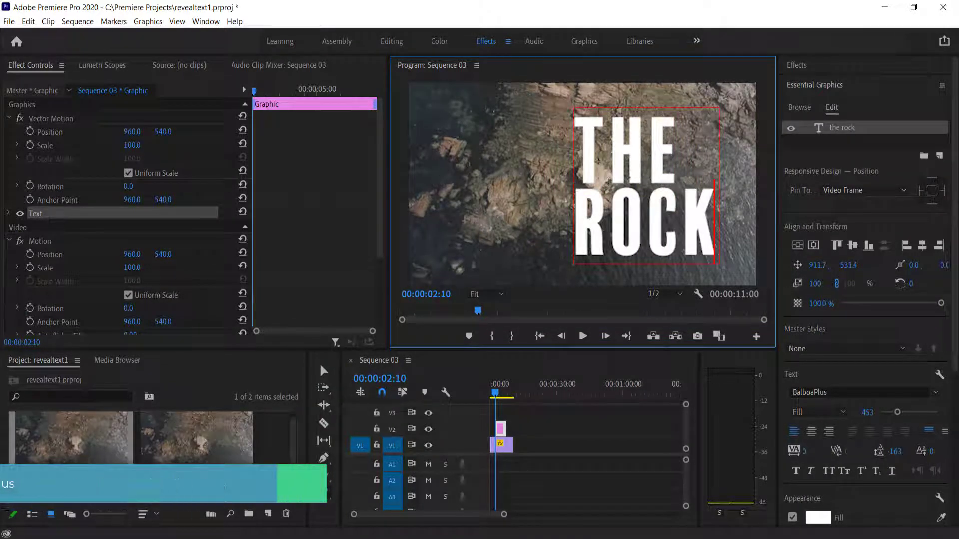
# Step: Set the whole title's font size to 488 and its leading to -193
pyautogui.hotkey('ctrl', 'a')
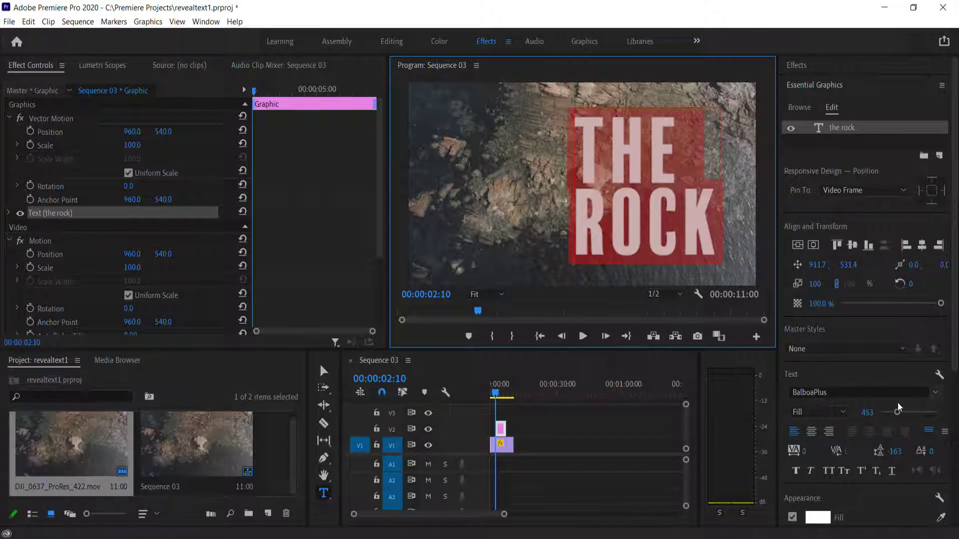
pyautogui.moveTo(893, 412); pyautogui.dragTo(897, 412)
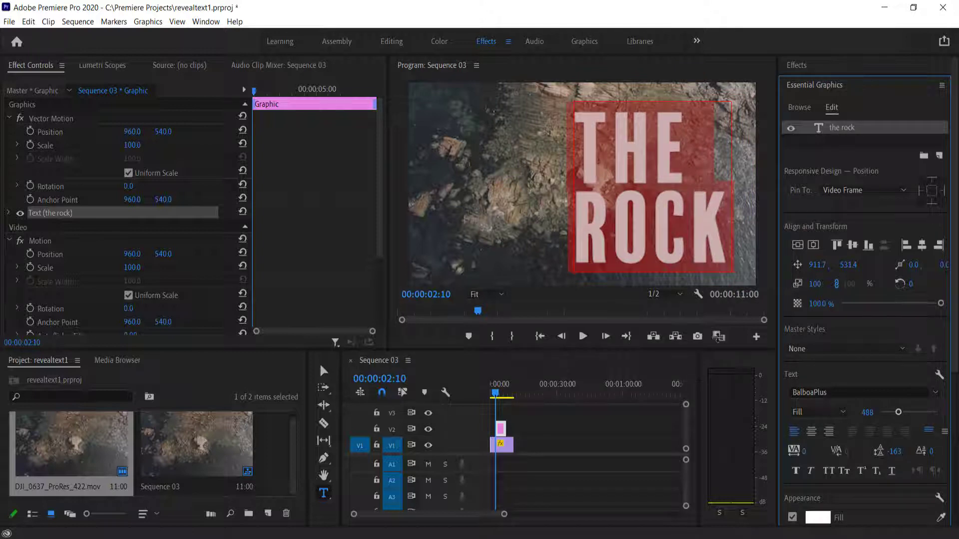
pyautogui.moveTo(894, 452)
pyautogui.mouseDown()
pyautogui.moveTo(885, 451)
pyautogui.moveTo(893, 455)
pyautogui.mouseUp()
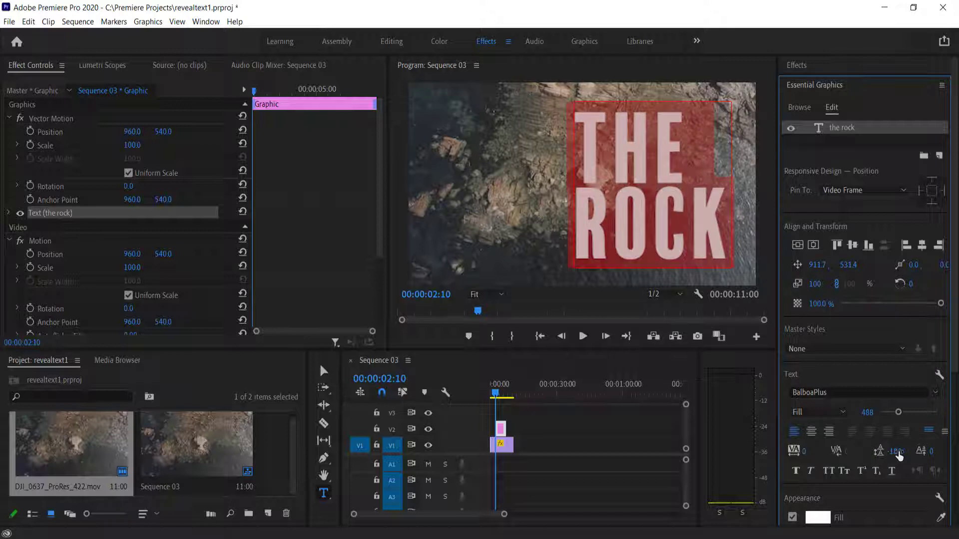
pyautogui.moveTo(894, 452); pyautogui.dragTo(889, 451)
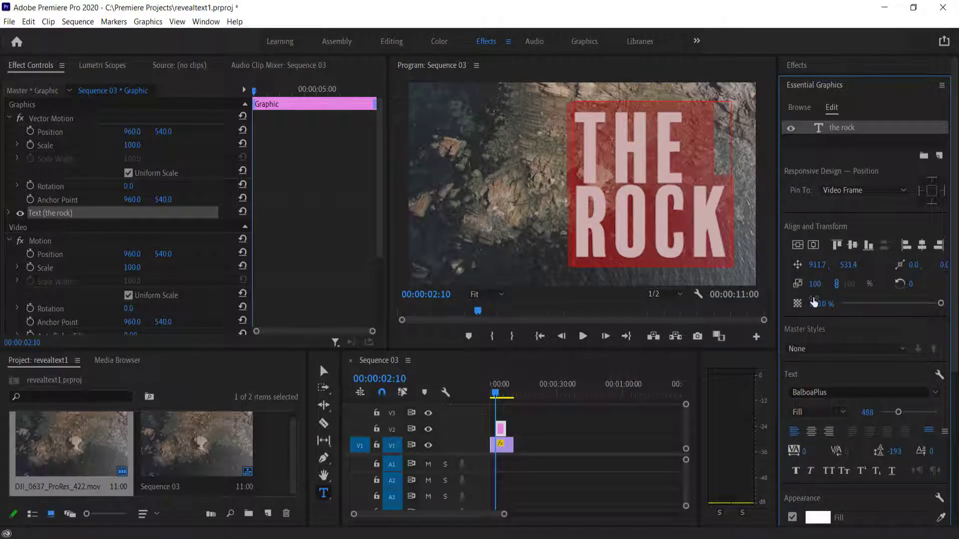
# Step: Centre-align the title's text and centre it vertically and horizontally in the frame
pyautogui.click(812, 431)
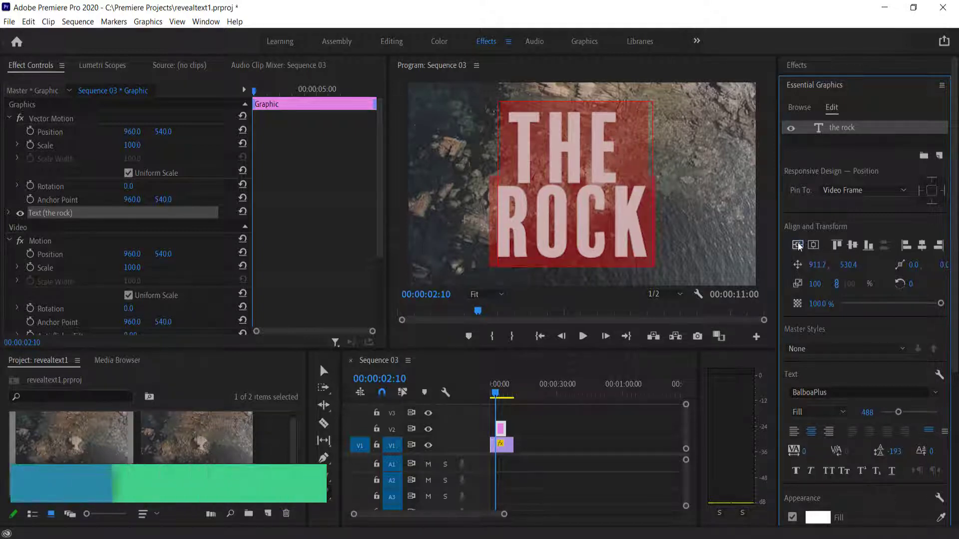
pyautogui.click(813, 244)
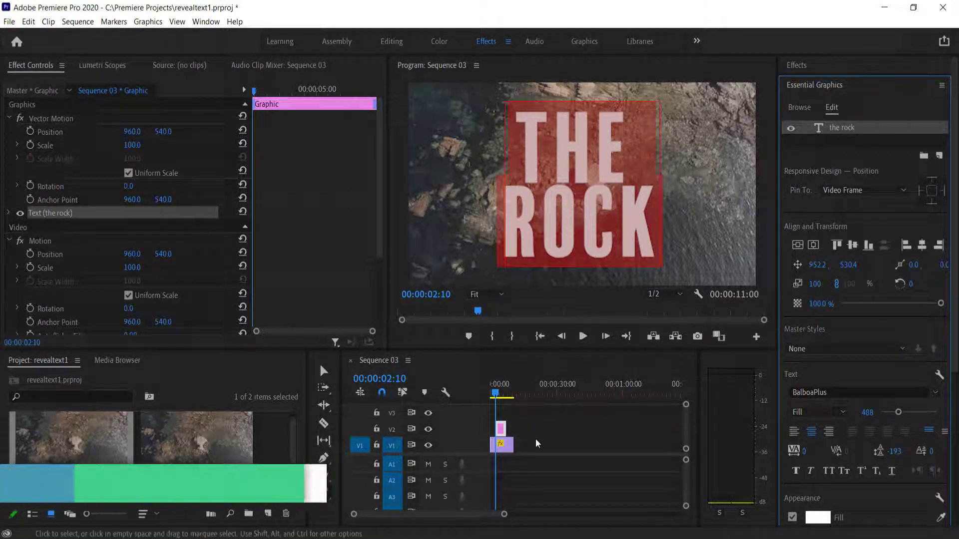
# Step: Move the playhead to 00:00:02:19 and apply the Distort category's Transform effect to the title graphic on V2
pyautogui.scroll(4, 519, 443)
pyautogui.moveTo(448, 514); pyautogui.dragTo(421, 514)
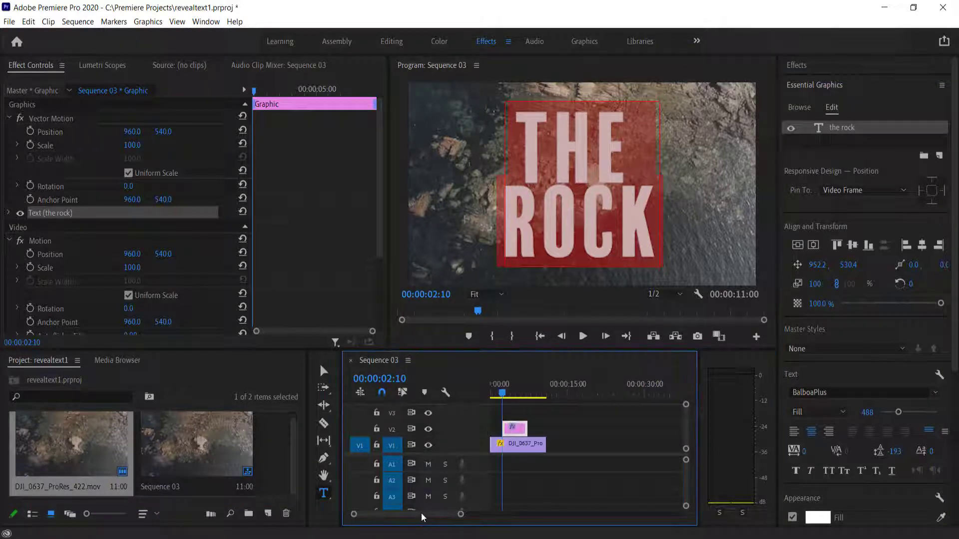
pyautogui.moveTo(502, 394)
pyautogui.mouseDown()
pyautogui.moveTo(484, 395)
pyautogui.moveTo(538, 396)
pyautogui.moveTo(502, 394)
pyautogui.mouseUp()
pyautogui.click(519, 428)
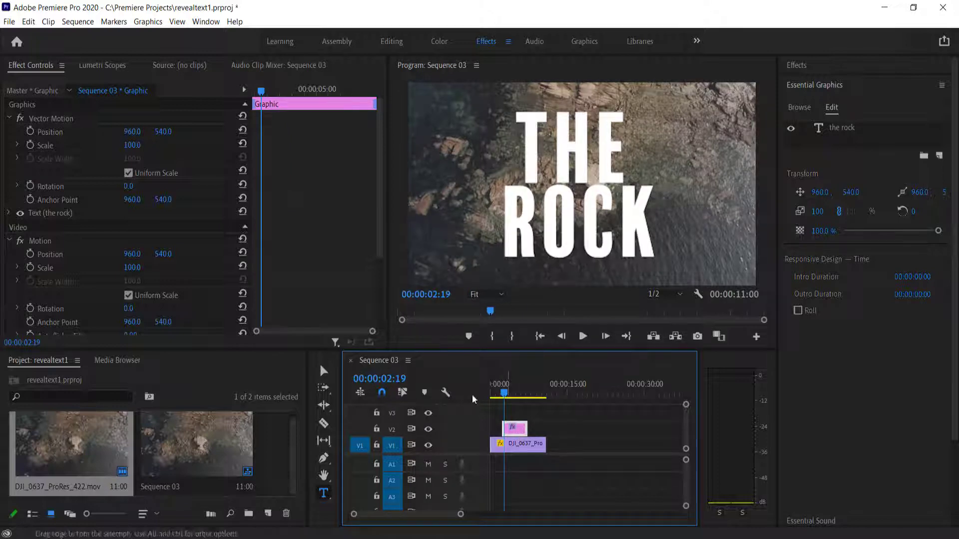
pyautogui.click(804, 62)
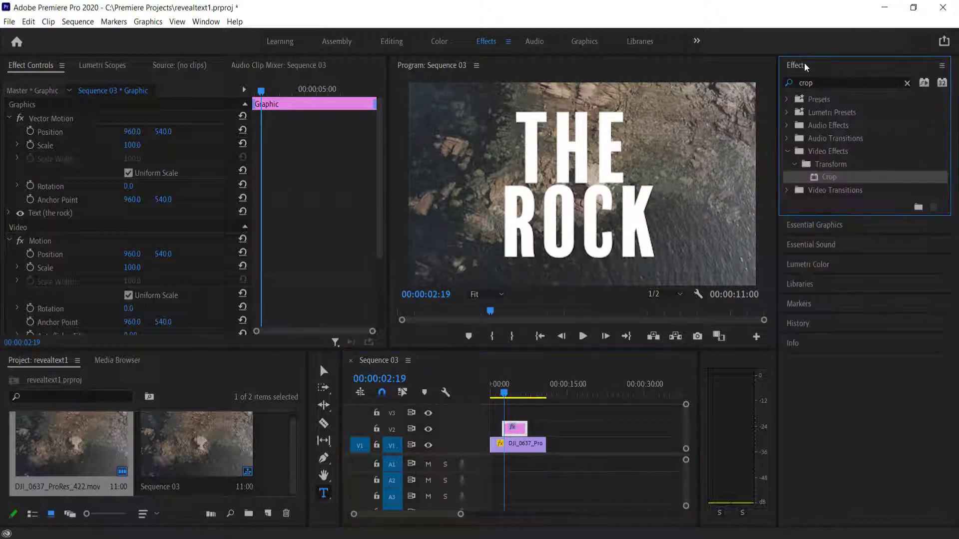
pyautogui.click(837, 79)
pyautogui.write('tra')
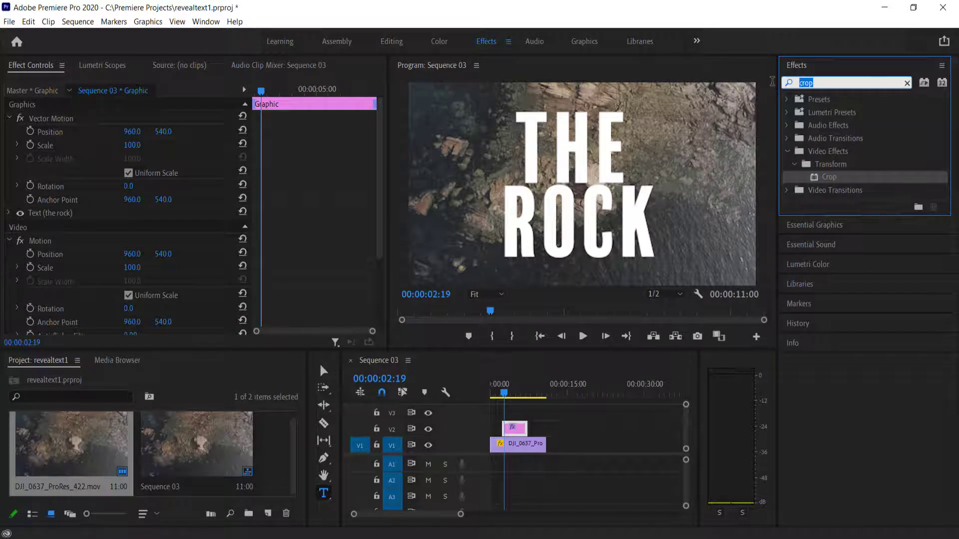
pyautogui.write('nform')
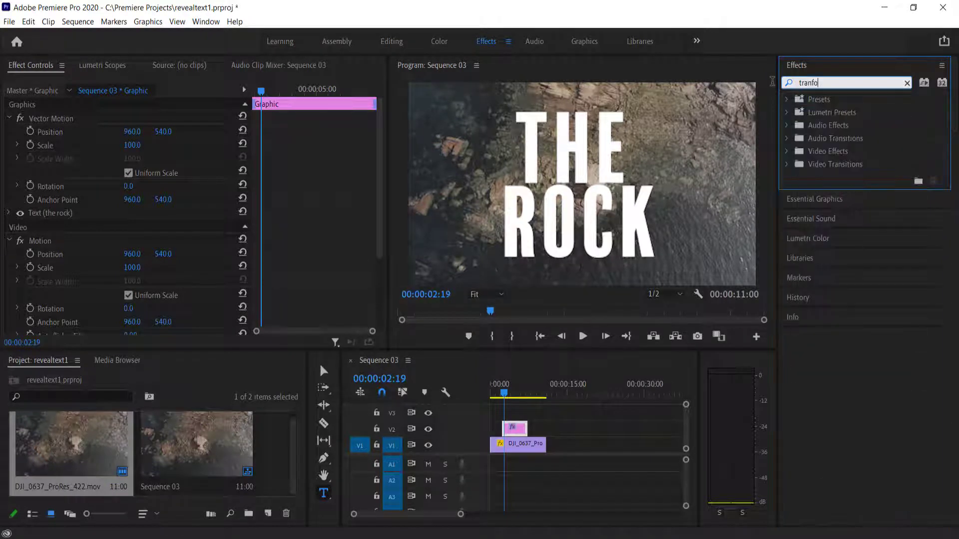
pyautogui.press('BackSpace')
pyautogui.press('BackSpace')
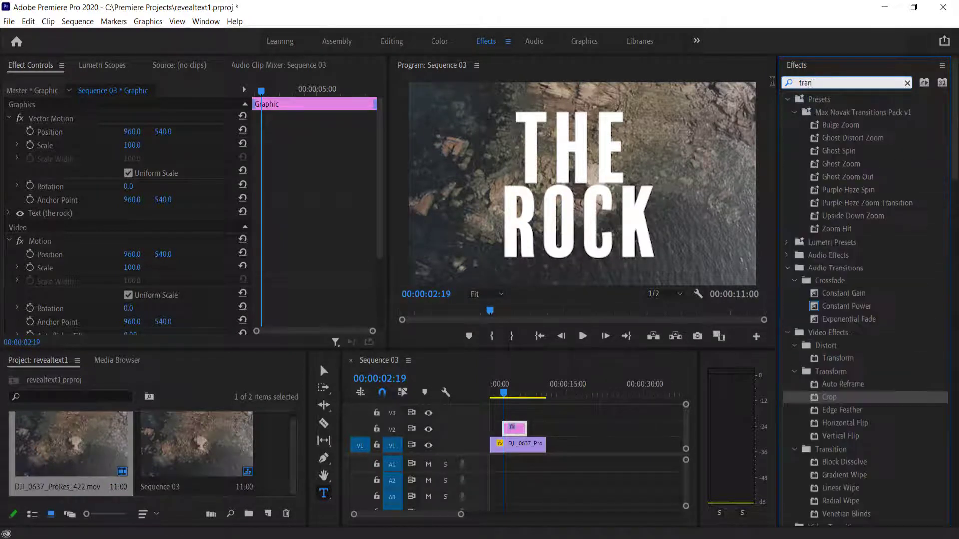
pyautogui.write('sfor')
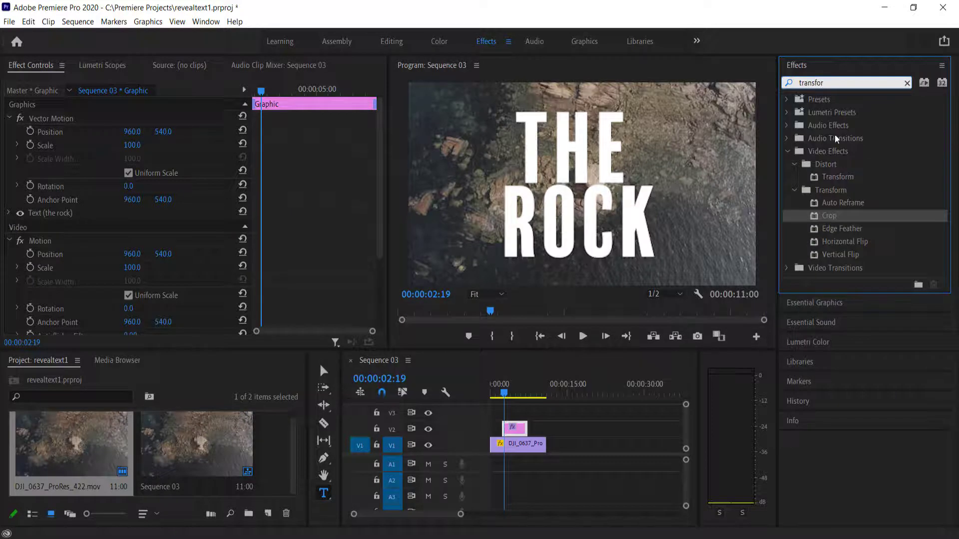
pyautogui.moveTo(840, 178); pyautogui.dragTo(515, 430)
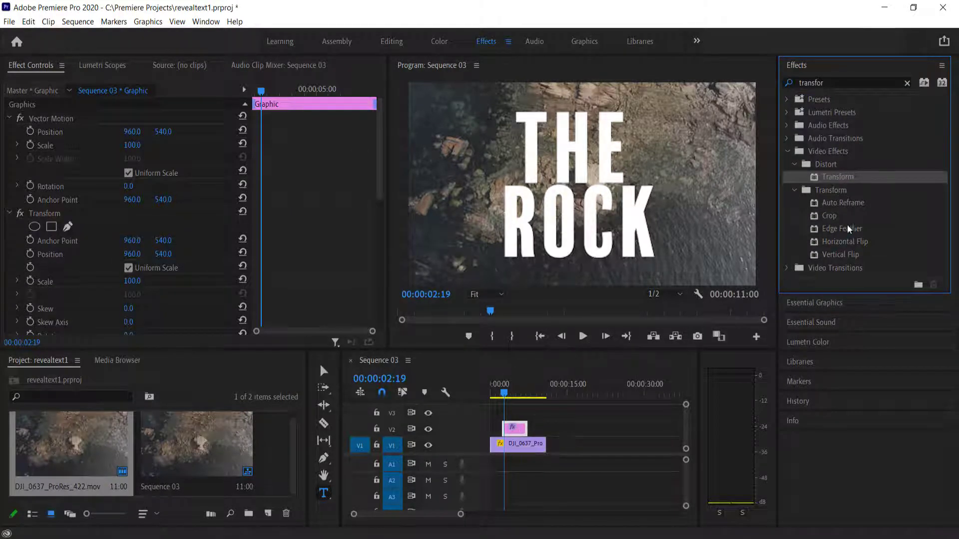
# Step: Apply the Crop effect to the title graphic and crop both its bottom and top by 13.7%, flush with the letters
pyautogui.moveTo(830, 220); pyautogui.dragTo(521, 426)
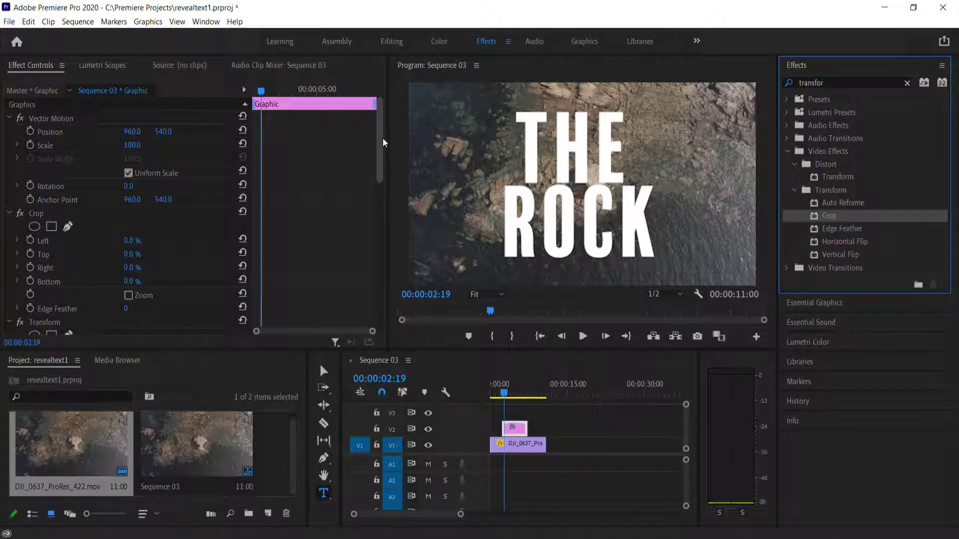
pyautogui.moveTo(383, 138); pyautogui.dragTo(114, 171)
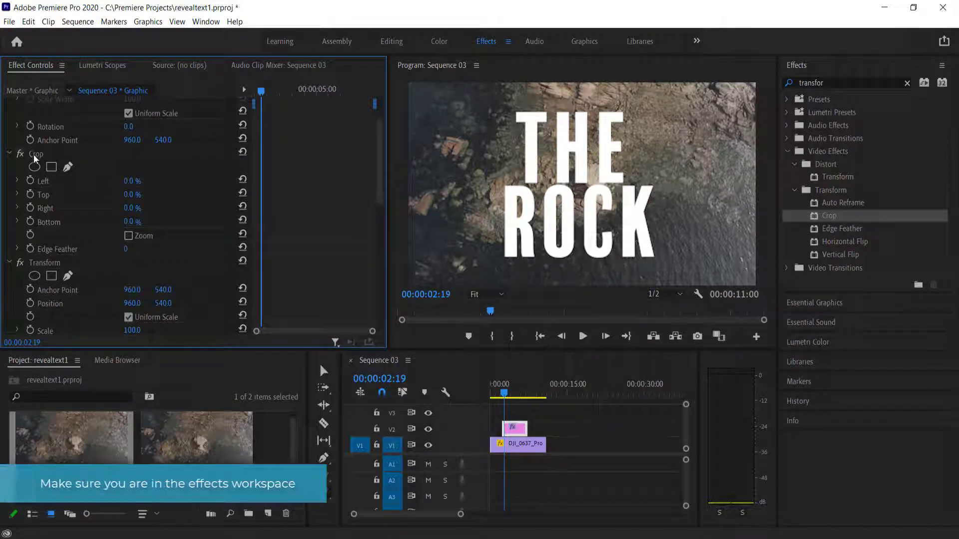
pyautogui.click(115, 155)
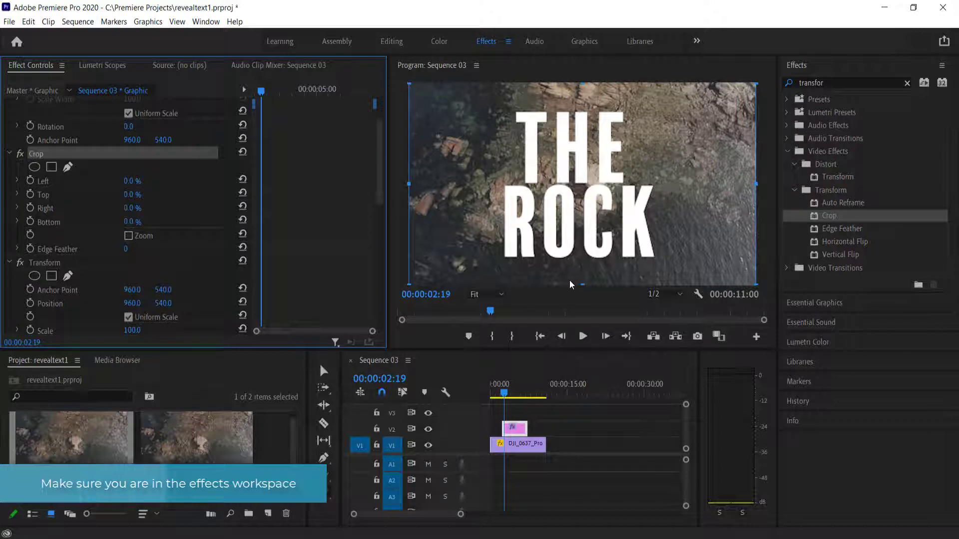
pyautogui.moveTo(582, 284); pyautogui.dragTo(584, 258)
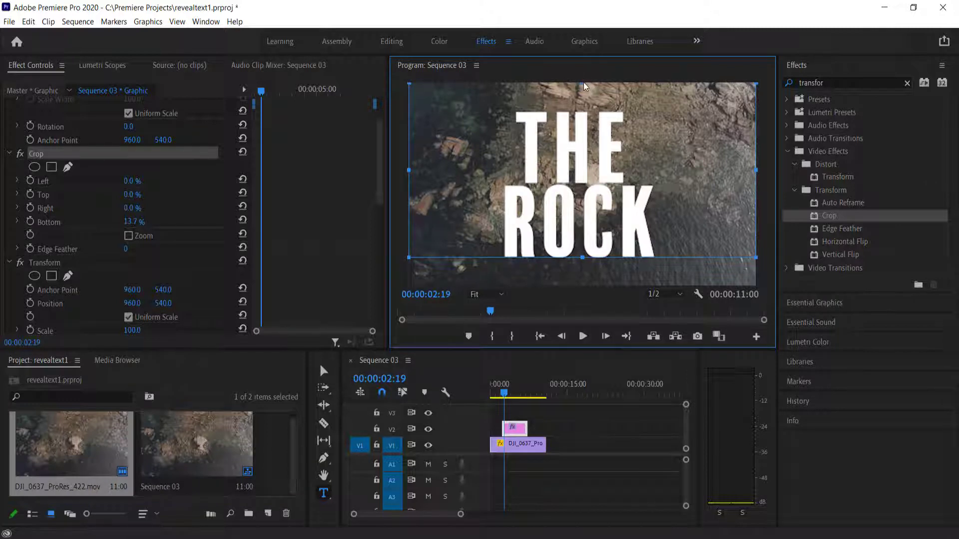
pyautogui.moveTo(582, 83); pyautogui.dragTo(584, 110)
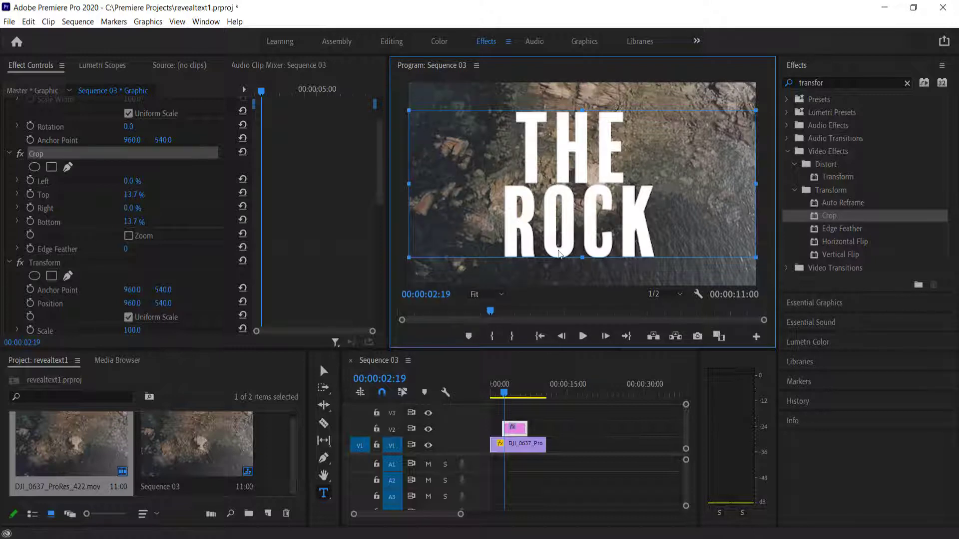
# Step: Move the playhead to 00:00:03:07 and test the title's vertical position in the Transform effect, returning it to 540
pyautogui.click(505, 395)
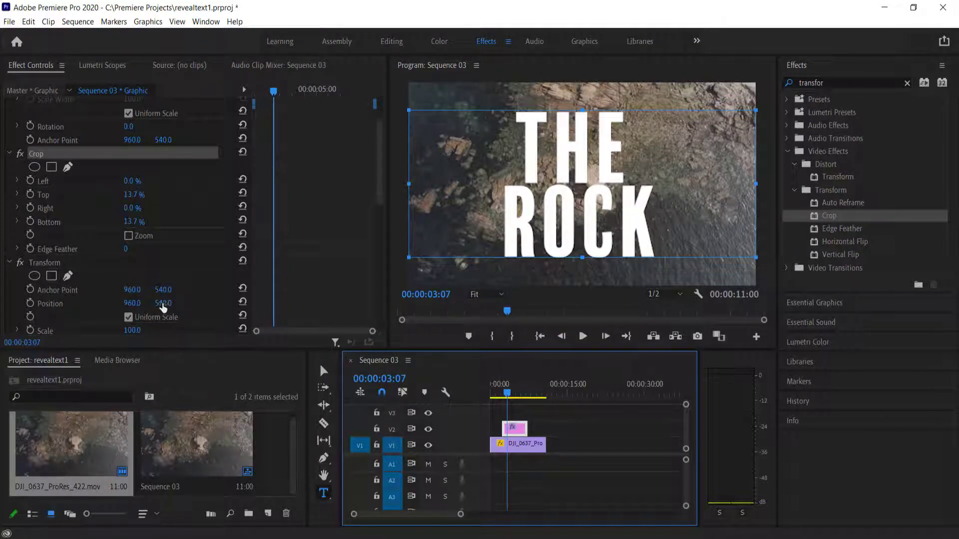
pyautogui.moveTo(163, 307); pyautogui.dragTo(524, 308)
pyautogui.moveTo(466, 307); pyautogui.dragTo(169, 305)
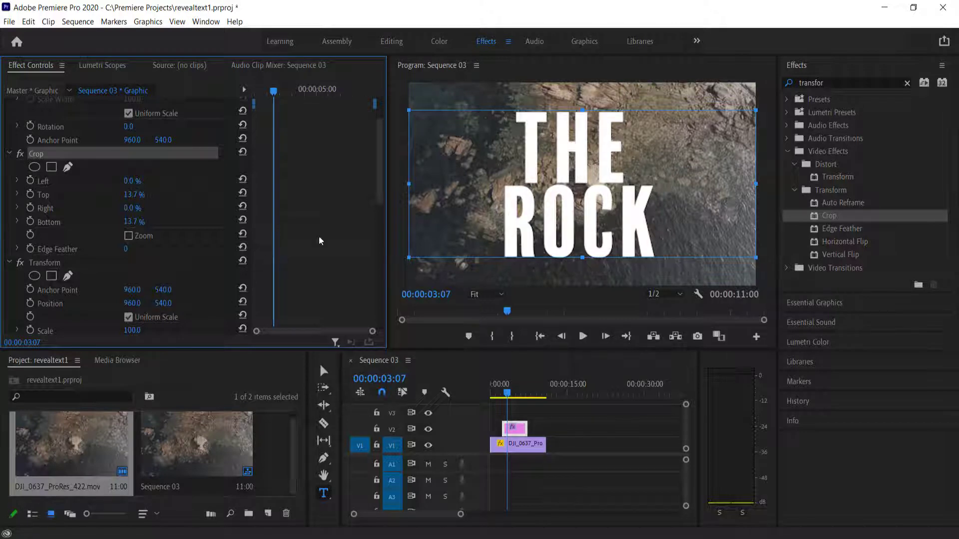
pyautogui.moveTo(380, 181); pyautogui.dragTo(379, 228)
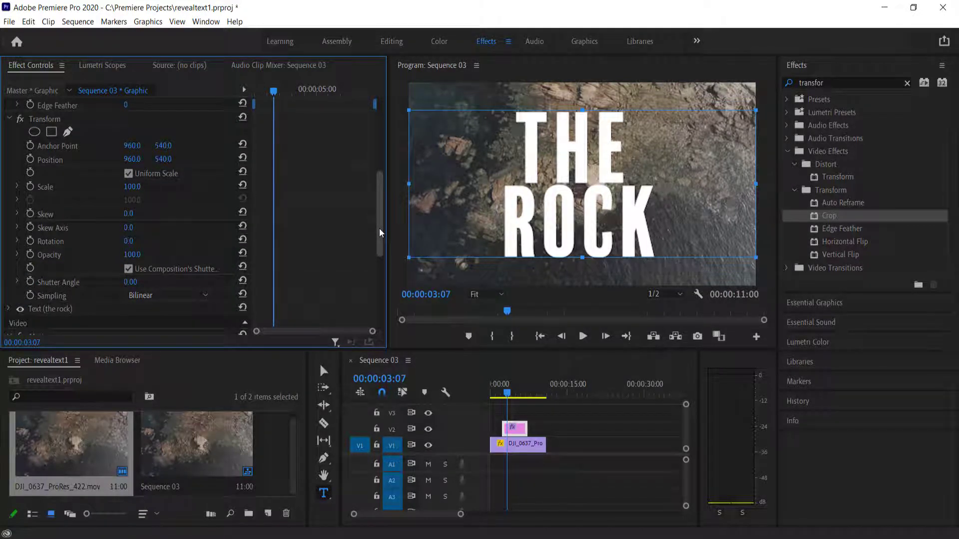
# Step: Turn off the composition's shutter angle in the title's Transform effect and set its Shutter Angle to 180
pyautogui.click(130, 282)
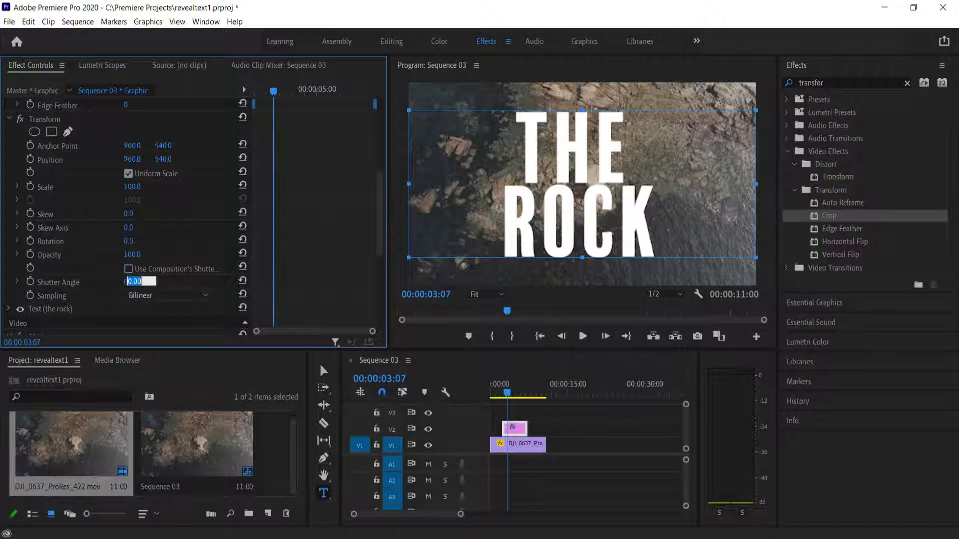
pyautogui.write('18')
pyautogui.scroll(1, 379, 221)
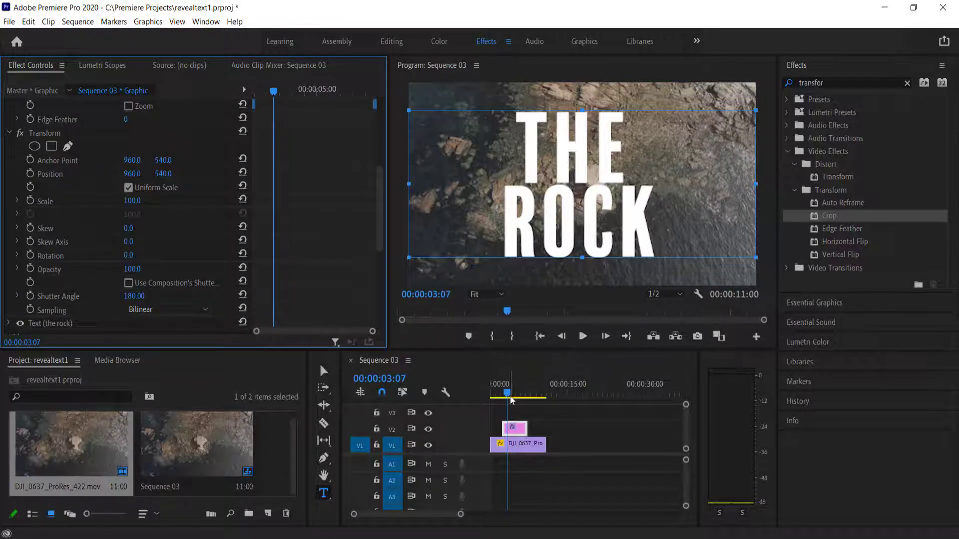
# Step: Add a Transform Position keyframe at 00:00:02:10, the start of the title graphic, and move that keyframe to 00:00:03:01
pyautogui.moveTo(509, 396); pyautogui.dragTo(503, 394)
pyautogui.scroll(4, 503, 426)
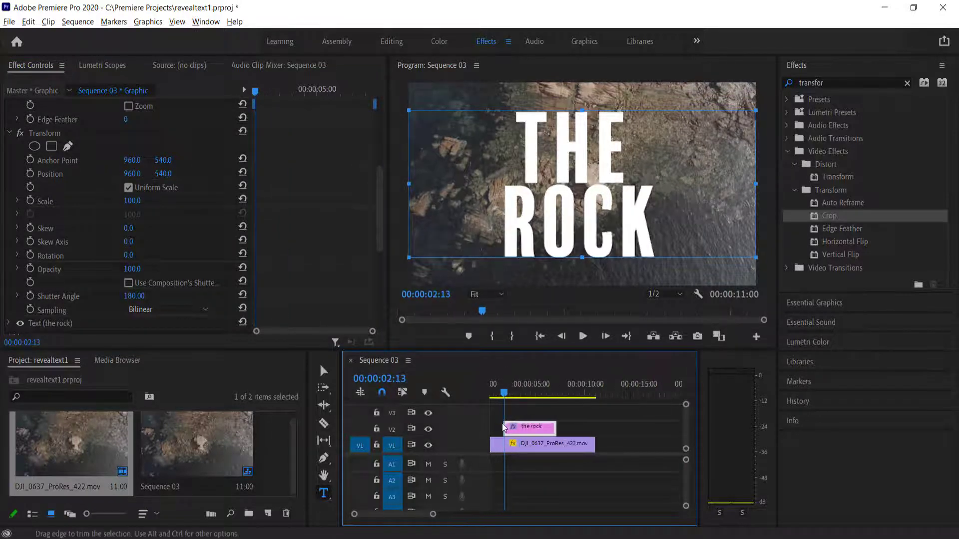
pyautogui.scroll(4, 503, 428)
pyautogui.moveTo(510, 395); pyautogui.dragTo(504, 395)
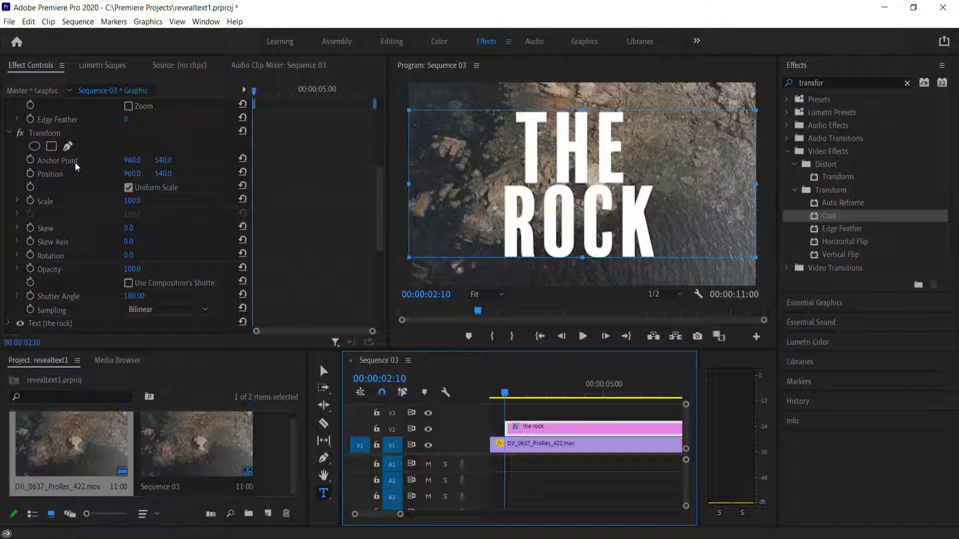
pyautogui.click(31, 173)
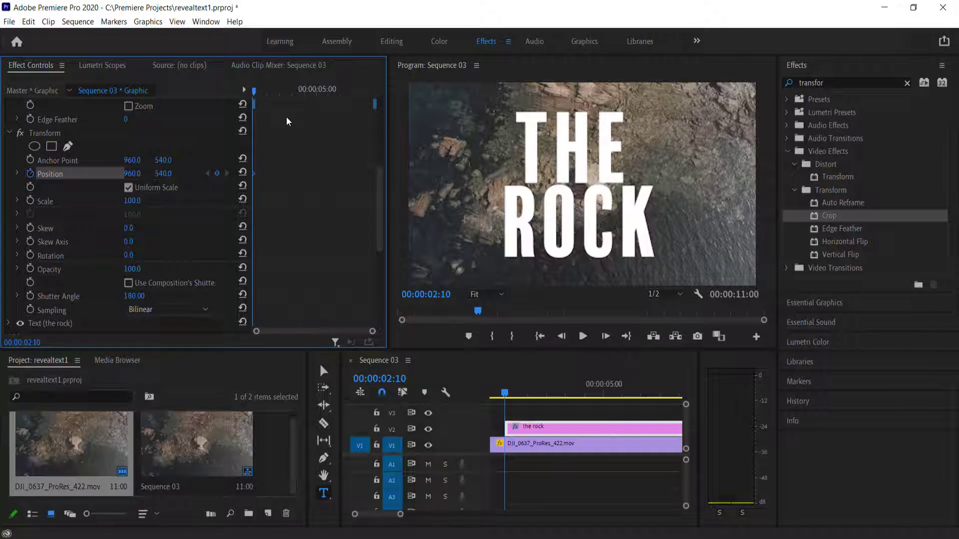
pyautogui.hotkey('shift', 'Right')
pyautogui.hotkey('shift', 'Right')
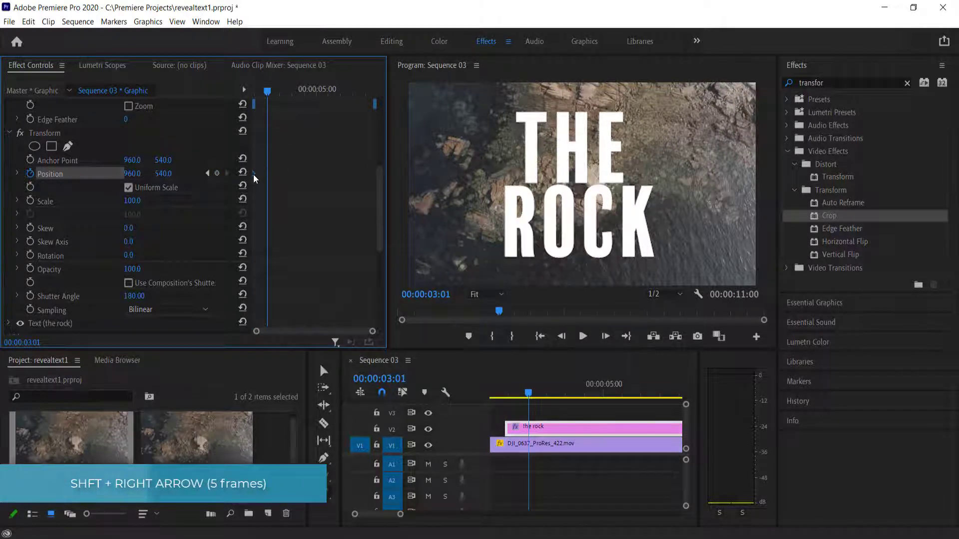
pyautogui.moveTo(254, 174); pyautogui.dragTo(266, 175)
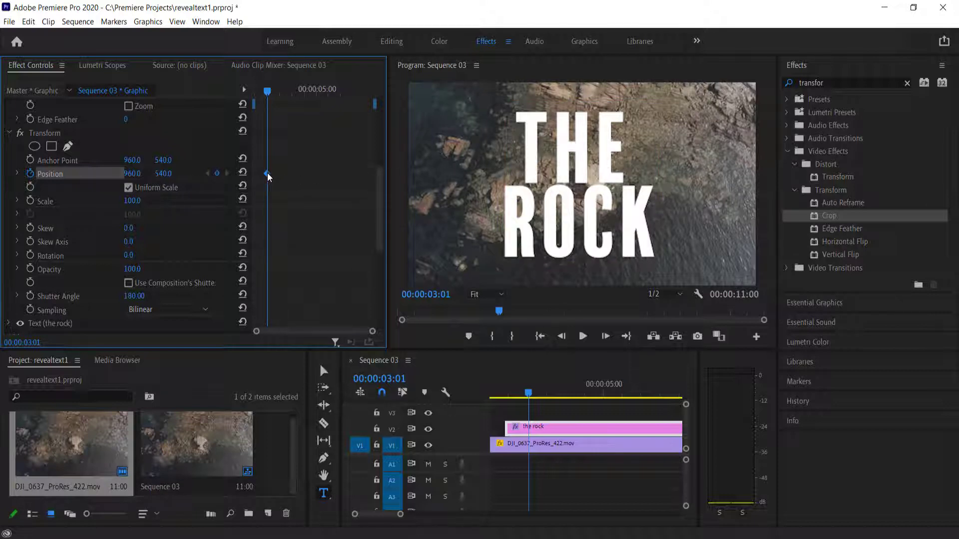
# Step: At 00:00:02:10, set the title's vertical Transform position to 1359 and preview the upward reveal
pyautogui.moveTo(267, 95); pyautogui.dragTo(249, 94)
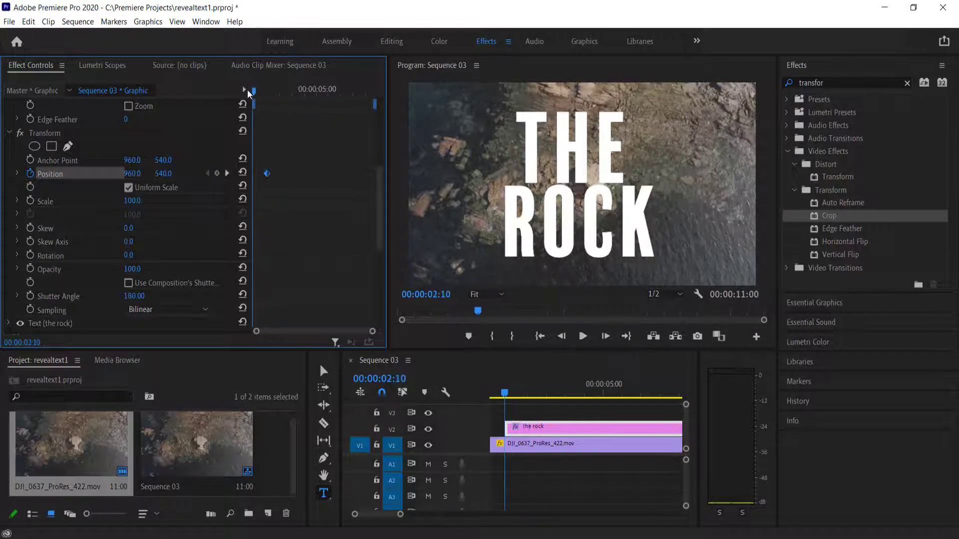
pyautogui.moveTo(163, 174); pyautogui.dragTo(374, 173)
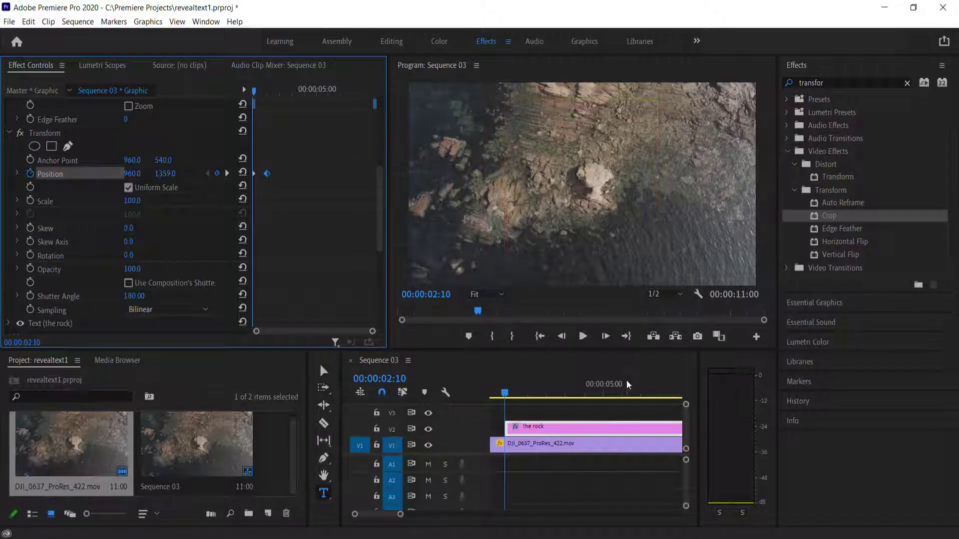
pyautogui.press('space')
pyautogui.press('space')
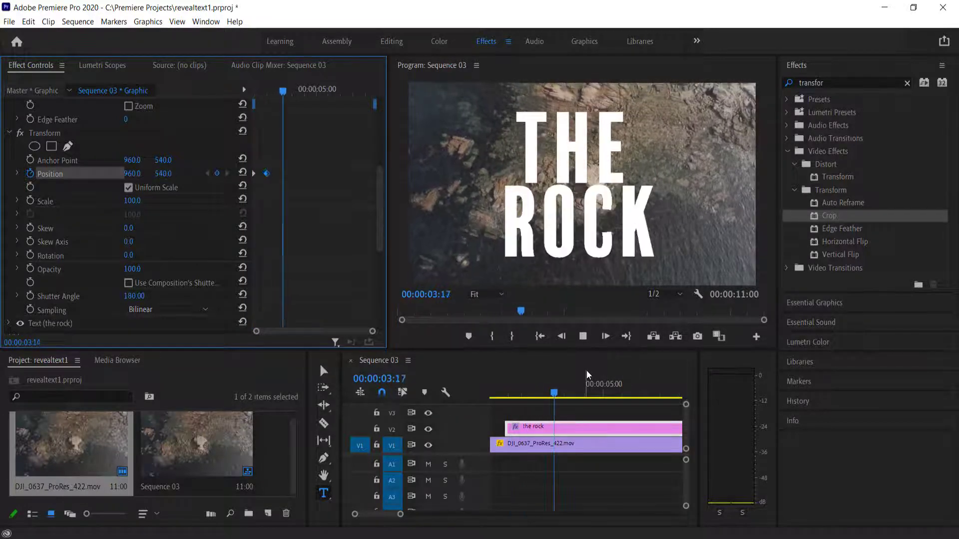
pyautogui.moveTo(558, 396); pyautogui.dragTo(509, 397)
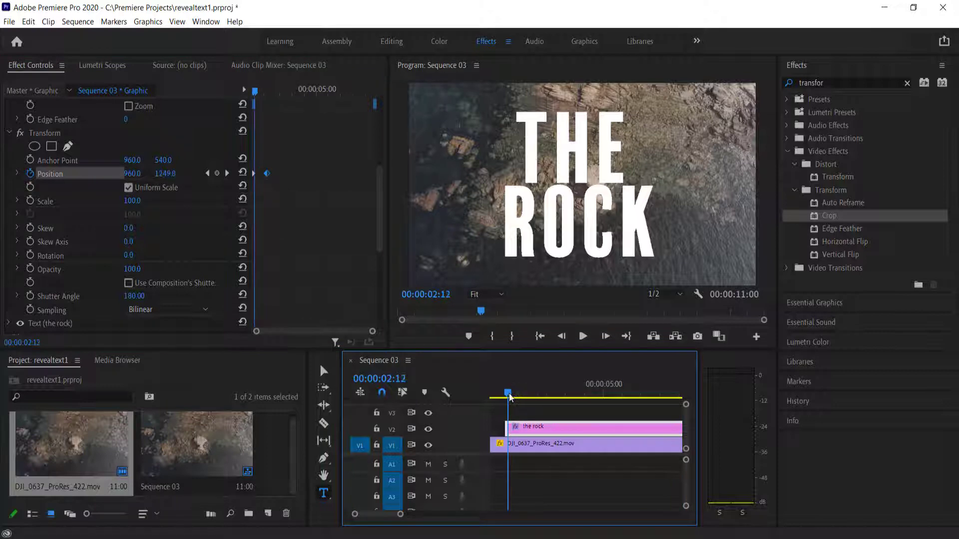
pyautogui.press('Right')
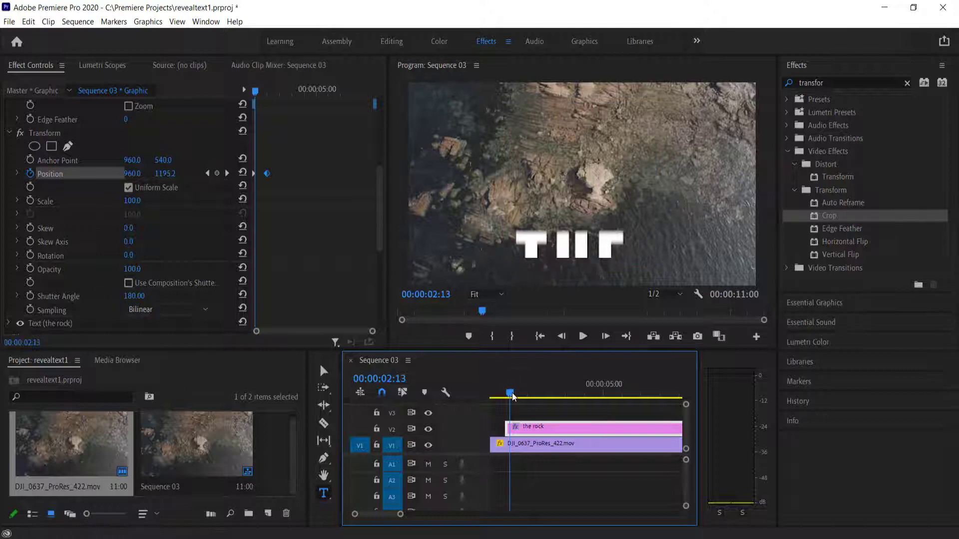
pyautogui.moveTo(513, 396); pyautogui.dragTo(533, 393)
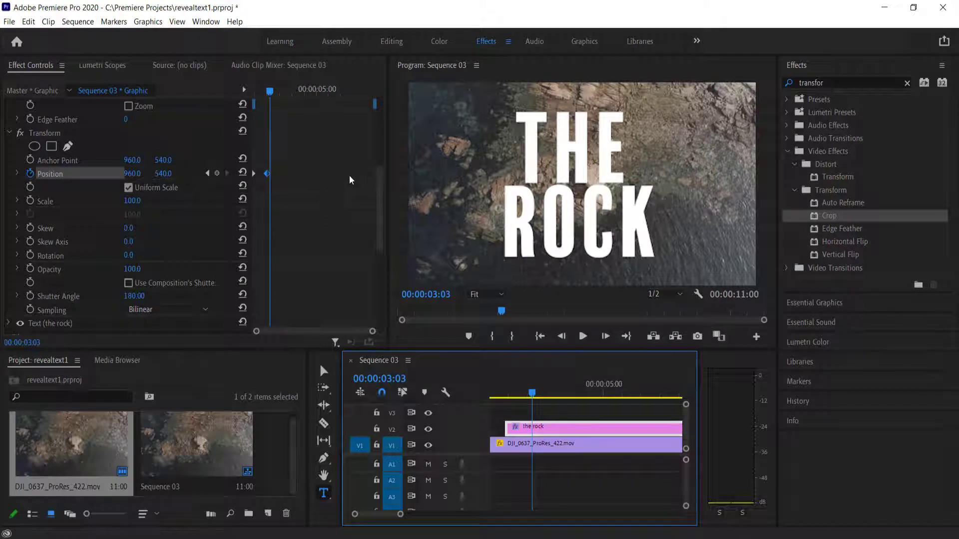
# Step: Set the temporal interpolation of both Transform Position keyframes to Auto Bezier
pyautogui.click(285, 172)
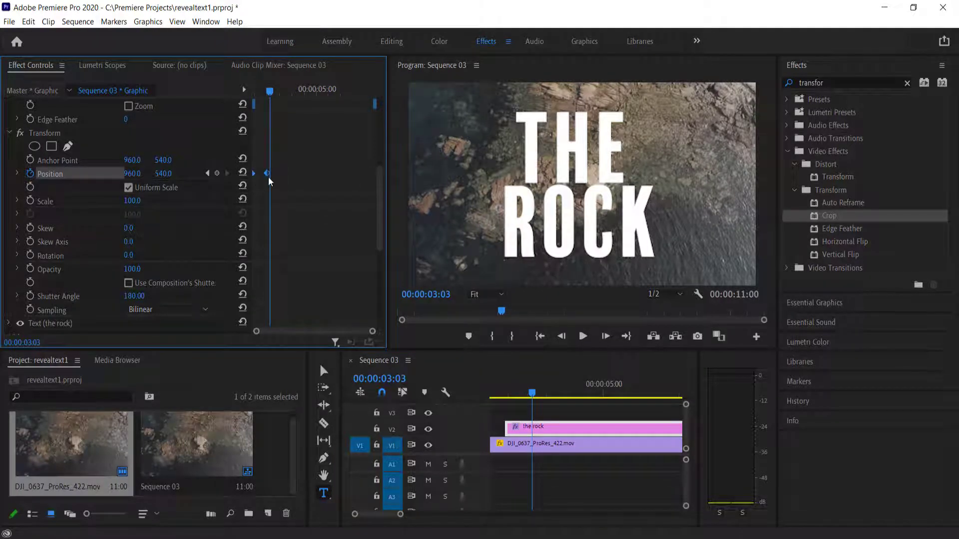
pyautogui.rightClick(266, 173)
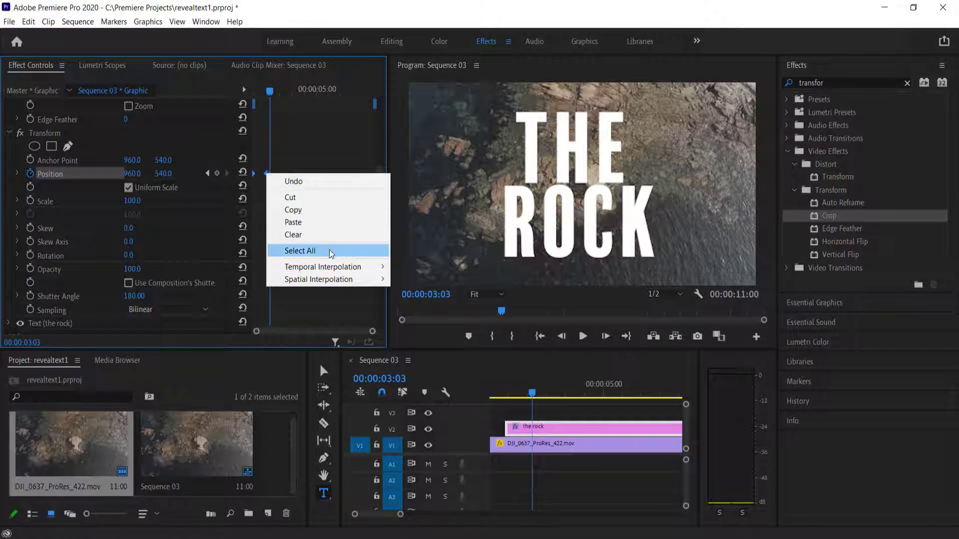
pyautogui.moveTo(321, 269)
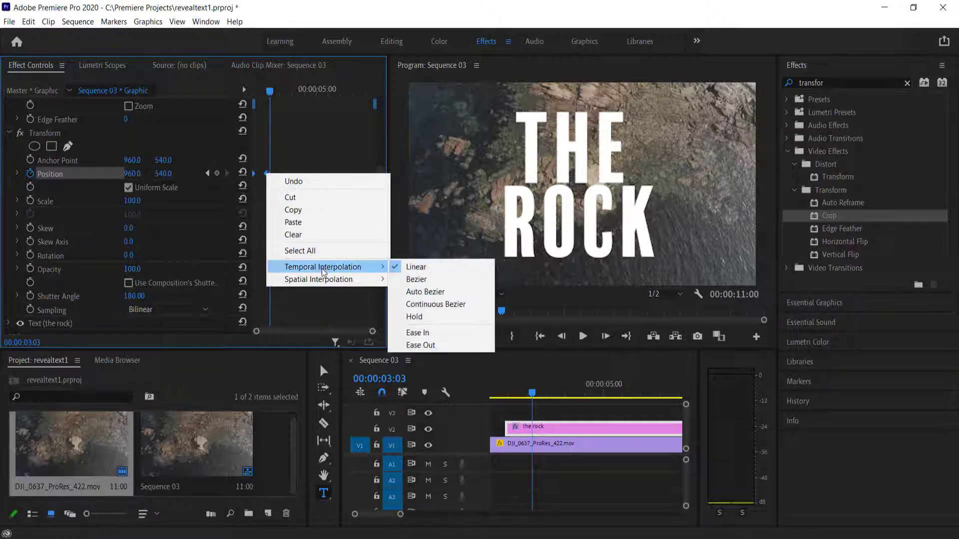
pyautogui.click(418, 292)
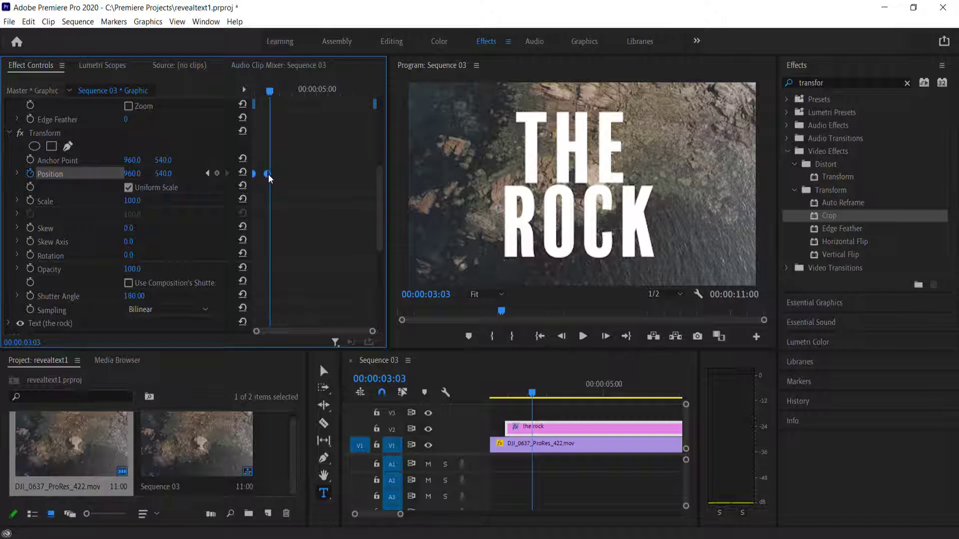
# Step: Expand the Position velocity graph and reshape its handles into a sharp peak midway between the two keyframes
pyautogui.click(17, 173)
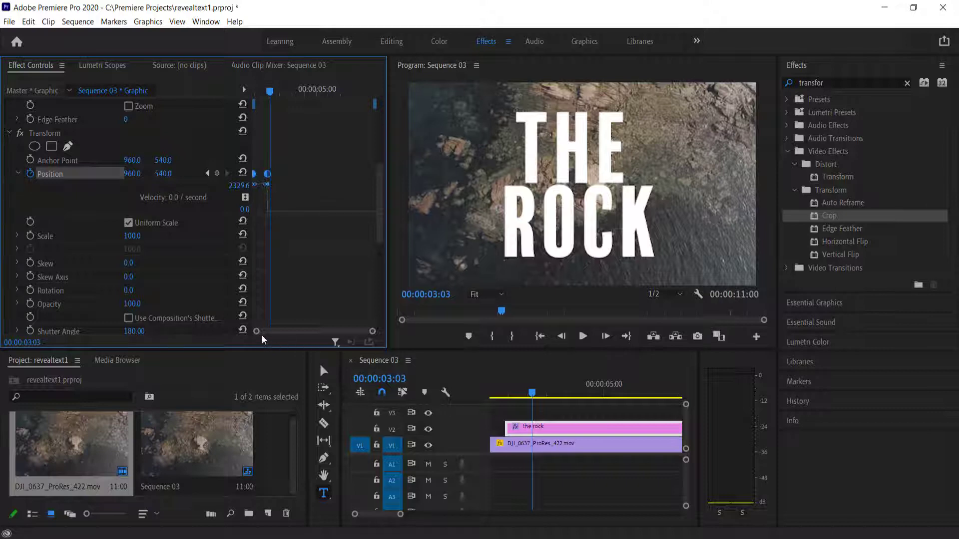
pyautogui.moveTo(256, 331)
pyautogui.mouseDown()
pyautogui.moveTo(310, 329)
pyautogui.moveTo(256, 333)
pyautogui.mouseUp()
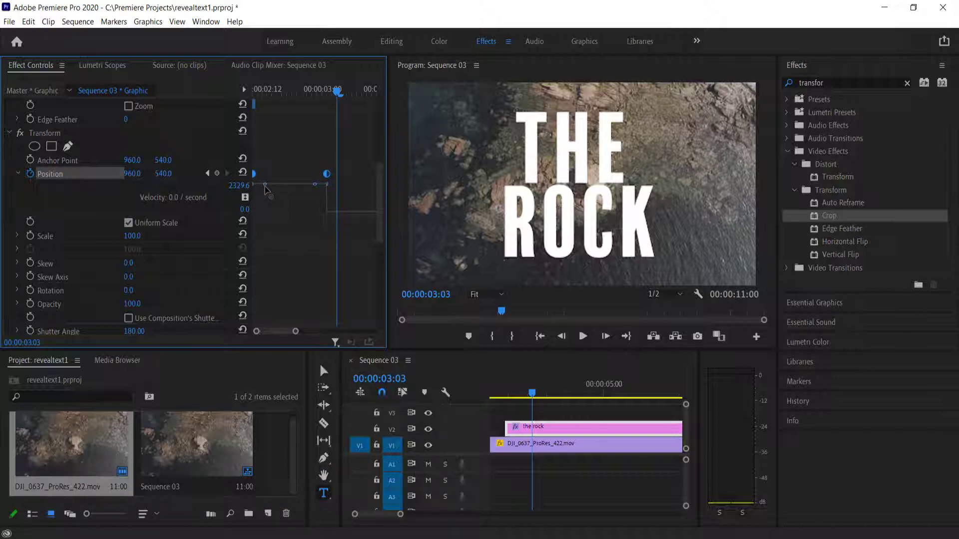
pyautogui.moveTo(266, 187); pyautogui.dragTo(297, 220)
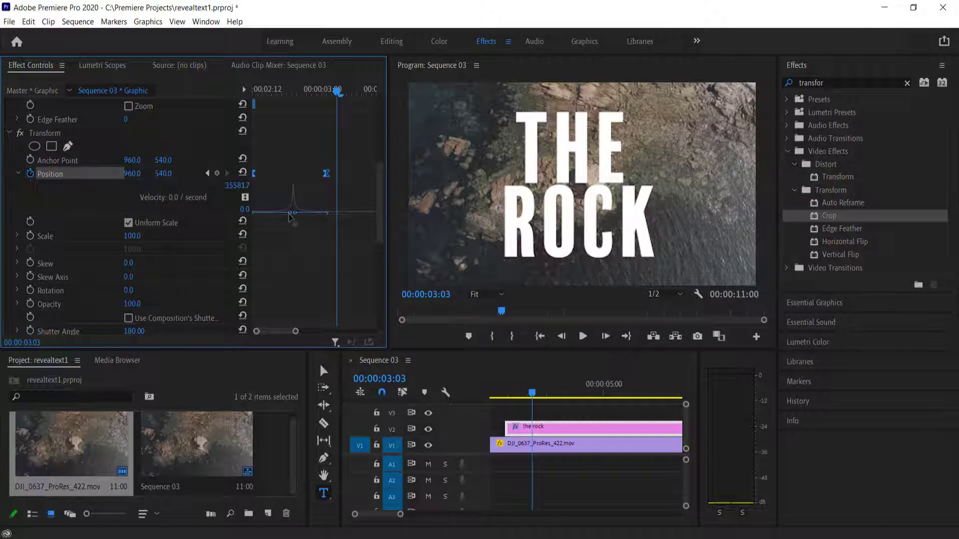
pyautogui.moveTo(296, 216); pyautogui.dragTo(293, 215)
# Step: Play the title reveal from 00:00:02:10 and examine the motion blur around 00:00:02:19
pyautogui.moveTo(336, 95); pyautogui.dragTo(255, 93)
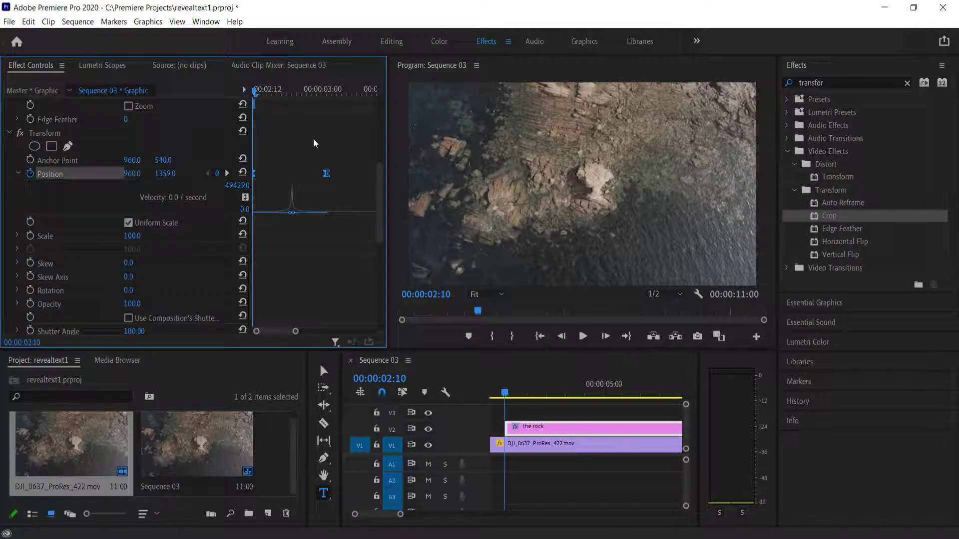
pyautogui.press('space')
pyautogui.press('space')
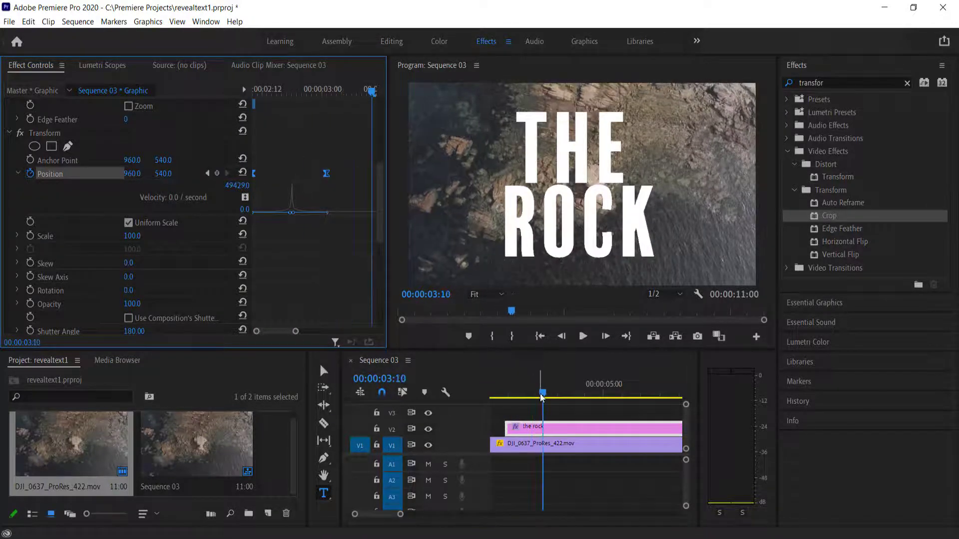
pyautogui.moveTo(542, 393); pyautogui.dragTo(519, 394)
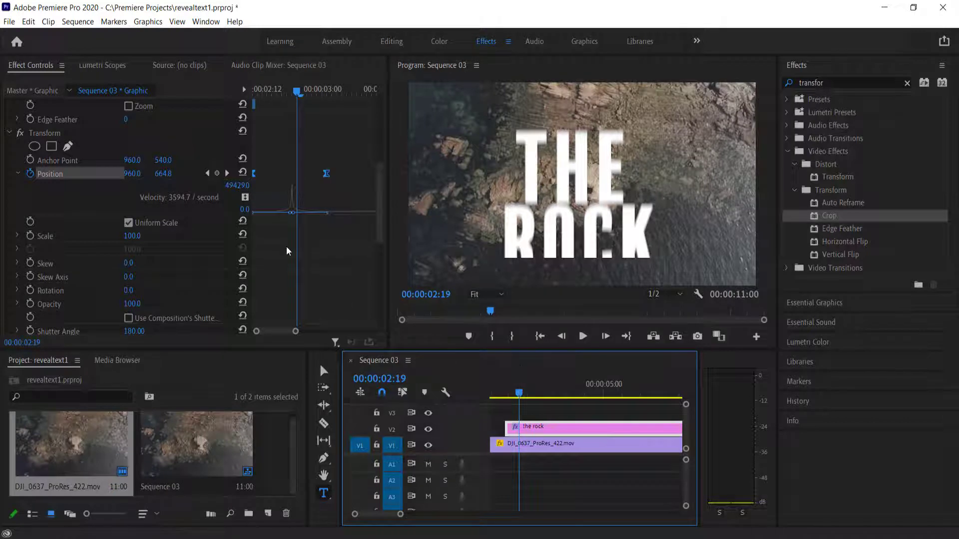
# Step: Slightly shorten the first Position keyframe's velocity handle to soften the peak, and replay the reveal
pyautogui.moveTo(295, 331); pyautogui.dragTo(268, 332)
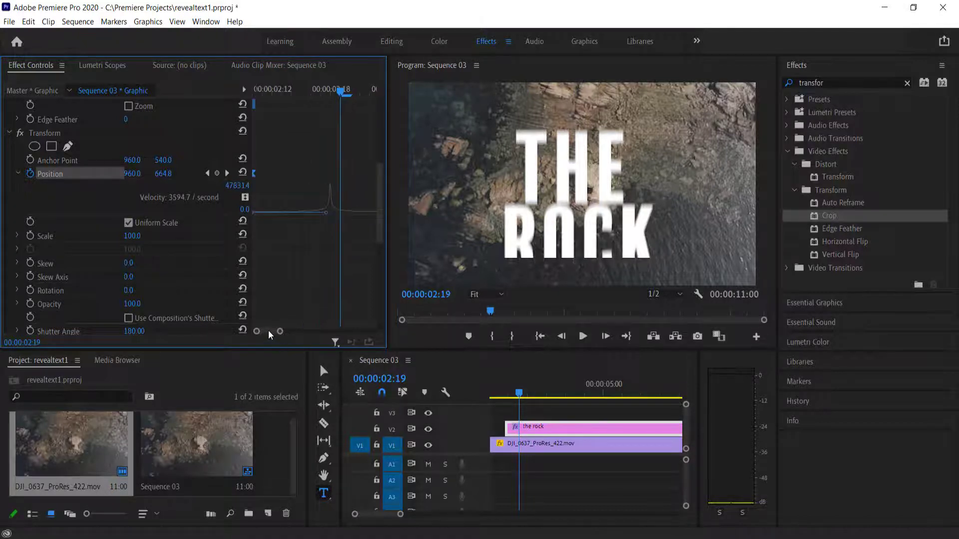
pyautogui.click(326, 212)
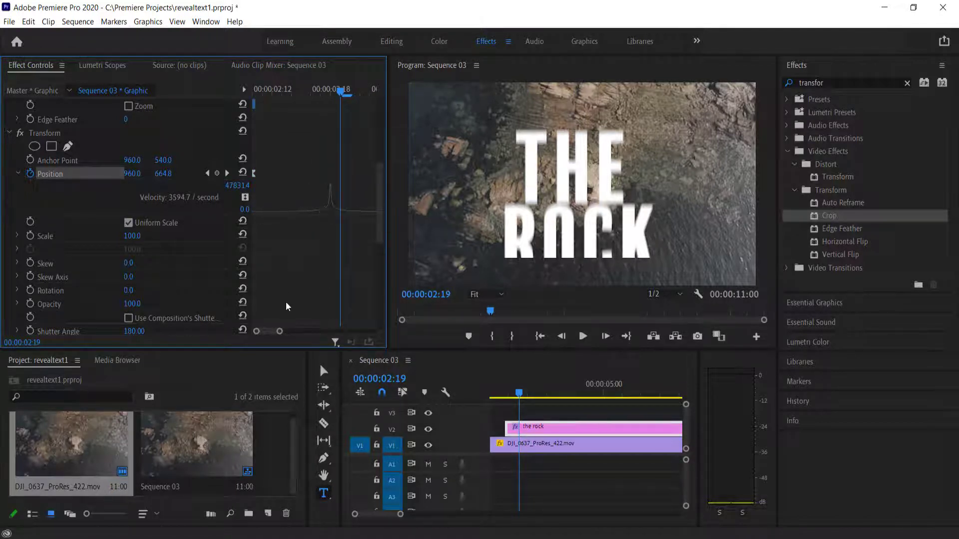
pyautogui.click(254, 172)
pyautogui.moveTo(326, 216); pyautogui.dragTo(321, 216)
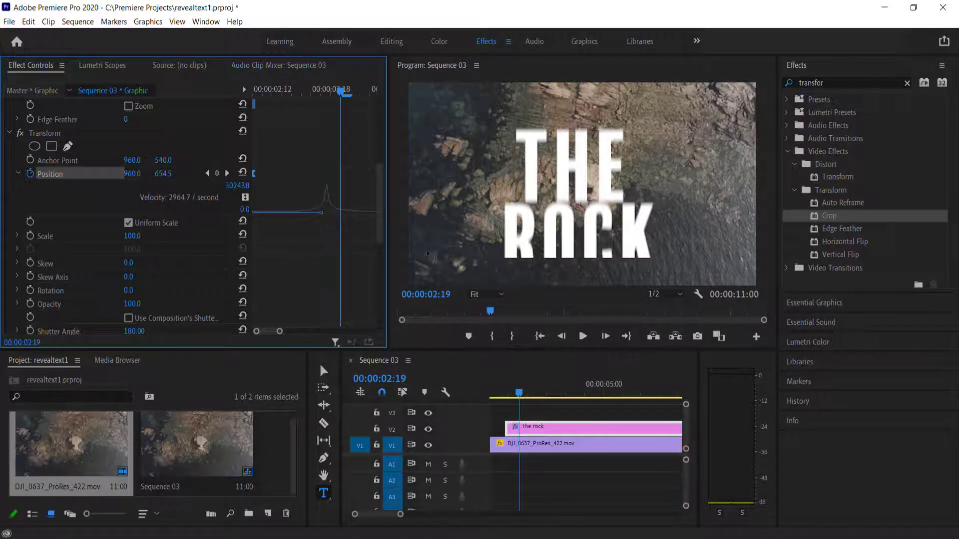
pyautogui.moveTo(519, 392); pyautogui.dragTo(507, 392)
pyautogui.press('space')
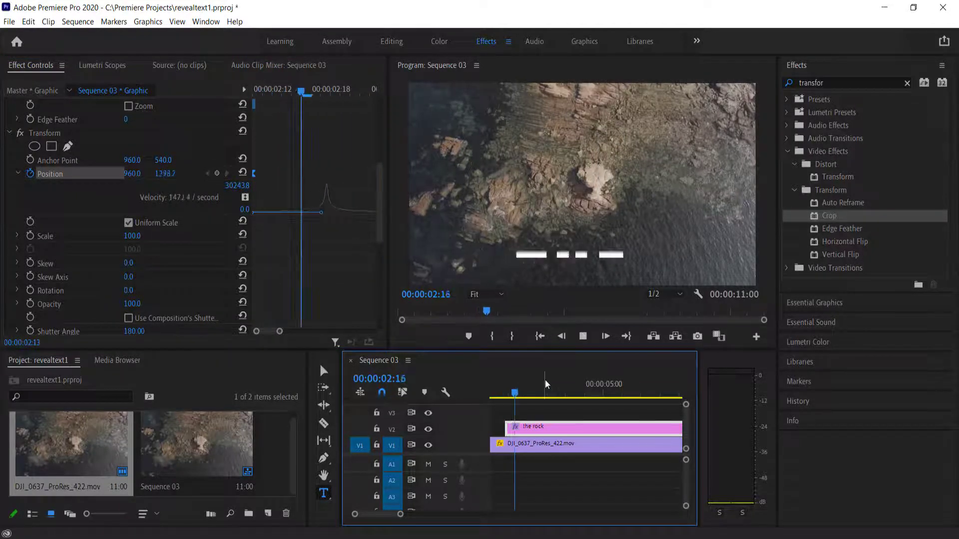
pyautogui.press('space')
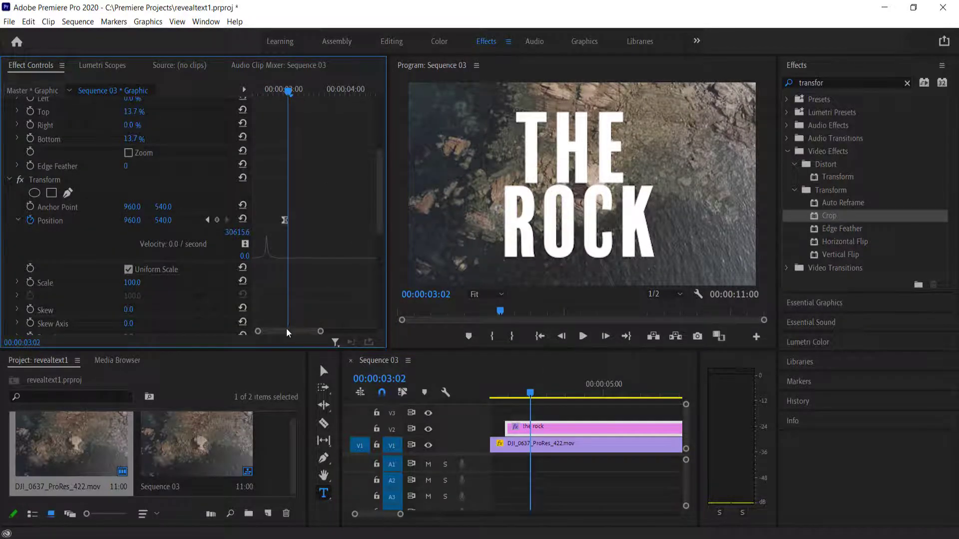
# Step: Copy the second Transform Position keyframe and paste it at 00:00:06:17, 15 frames before the end of the title graphic
pyautogui.moveTo(286, 328); pyautogui.dragTo(258, 330)
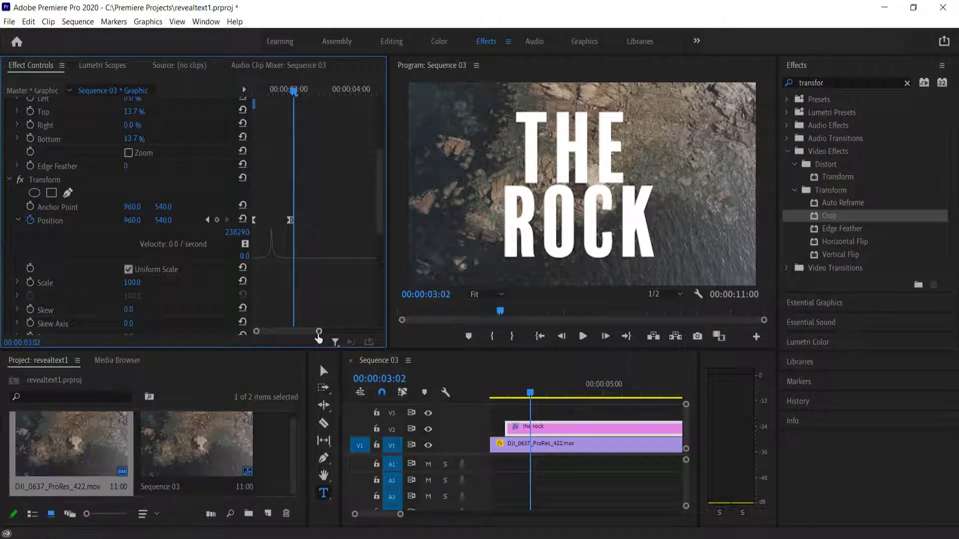
pyautogui.moveTo(318, 334); pyautogui.dragTo(435, 328)
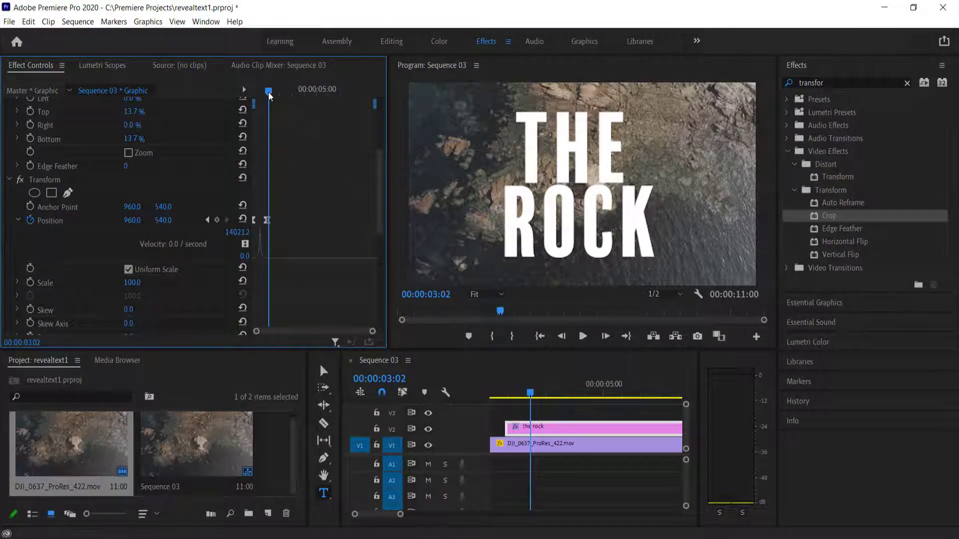
pyautogui.moveTo(269, 92); pyautogui.dragTo(266, 92)
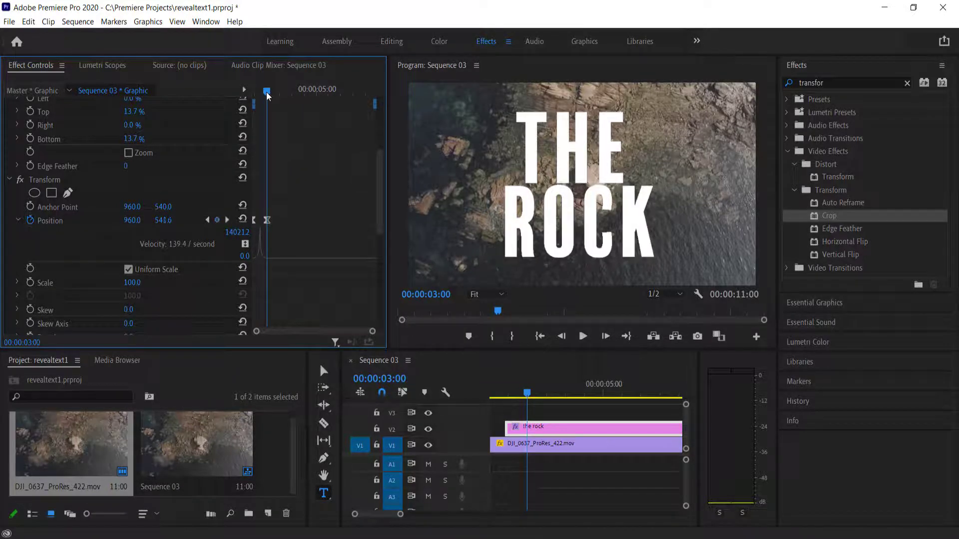
pyautogui.click(267, 221)
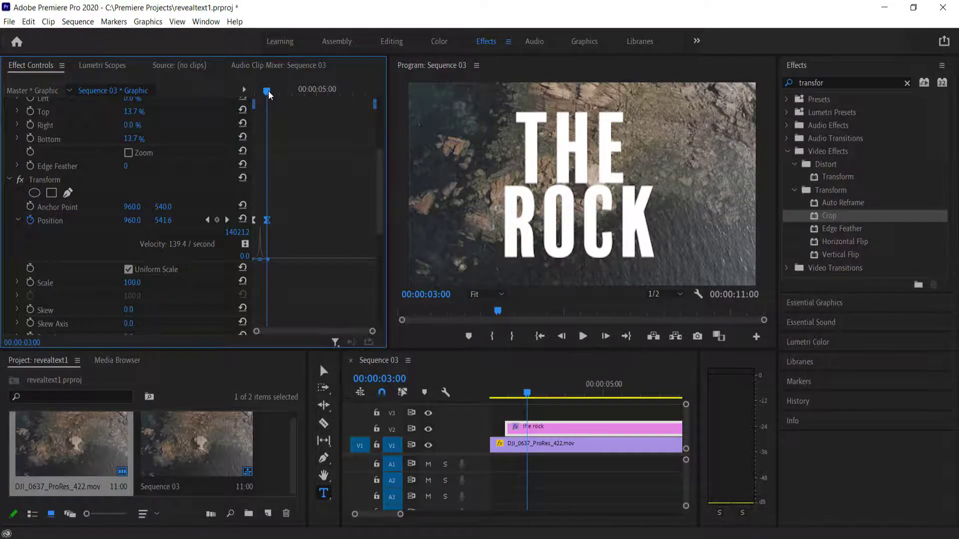
pyautogui.moveTo(268, 91); pyautogui.dragTo(375, 93)
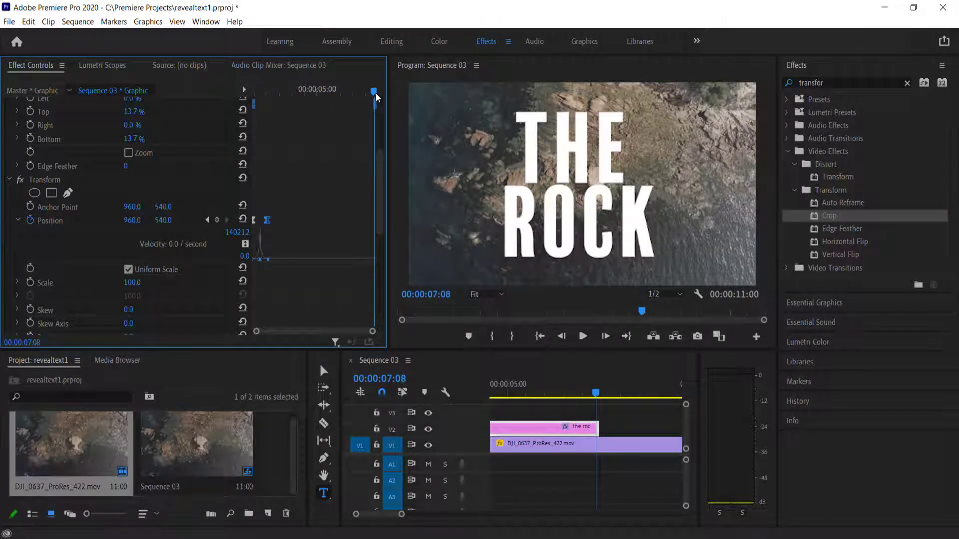
pyautogui.hotkey('shift', 'Left')
pyautogui.hotkey('shift', 'Left')
pyautogui.hotkey('shift', 'Left')
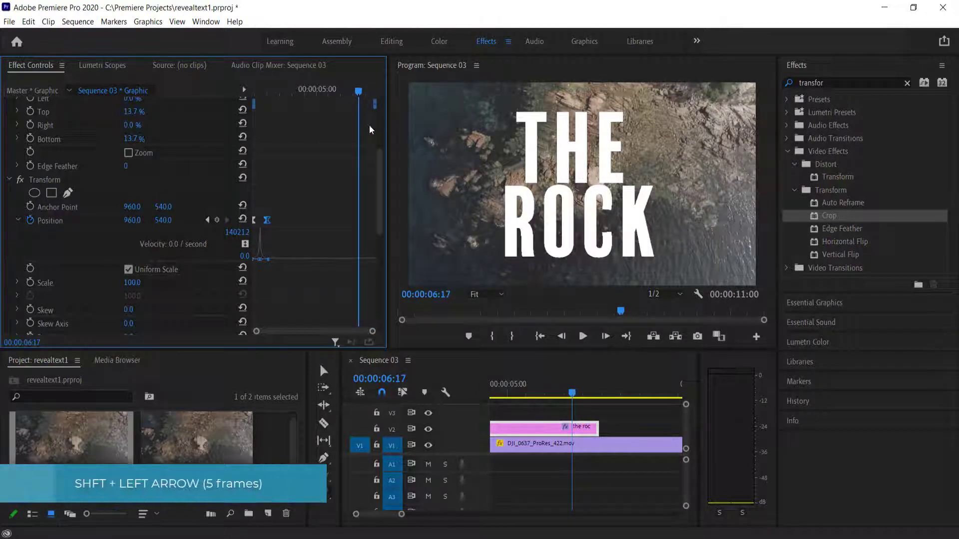
pyautogui.hotkey('ctrl', 'v')
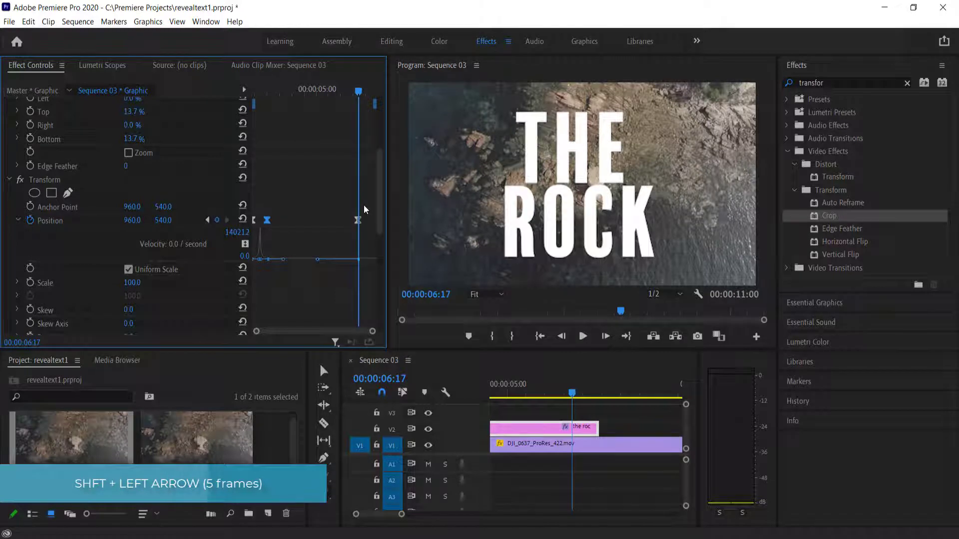
# Step: Copy the first Transform Position keyframe and paste it at 00:00:07:08, the end of the title graphic
pyautogui.click(254, 221)
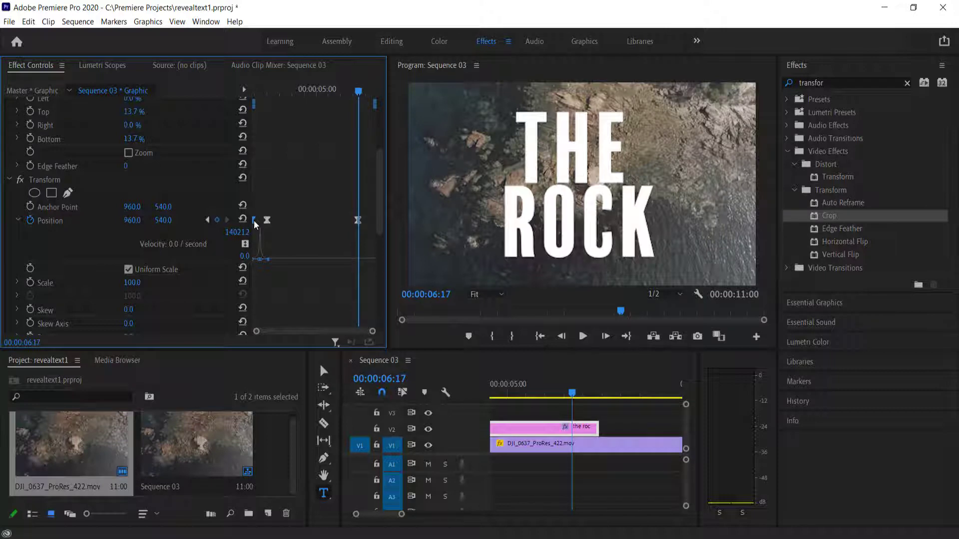
pyautogui.press('space')
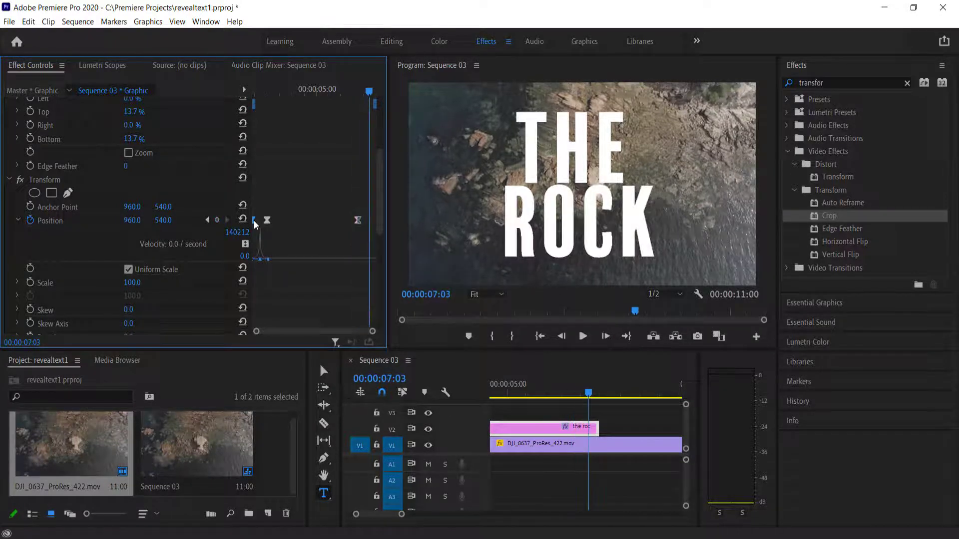
pyautogui.hotkey('ctrl', 'v')
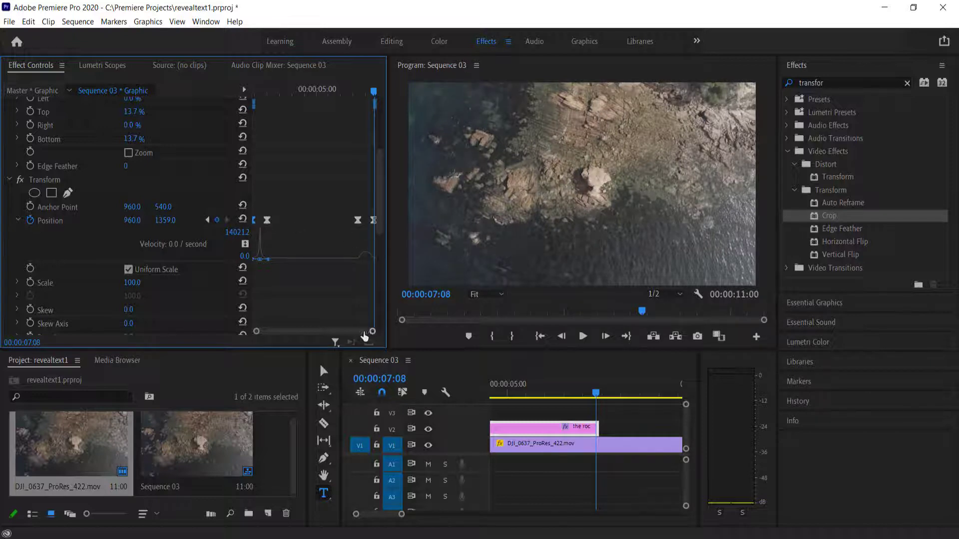
# Step: Lengthen the velocity handles of the two closing Position keyframes toward each other to form a sharp peak between them
pyautogui.moveTo(372, 331); pyautogui.dragTo(317, 337)
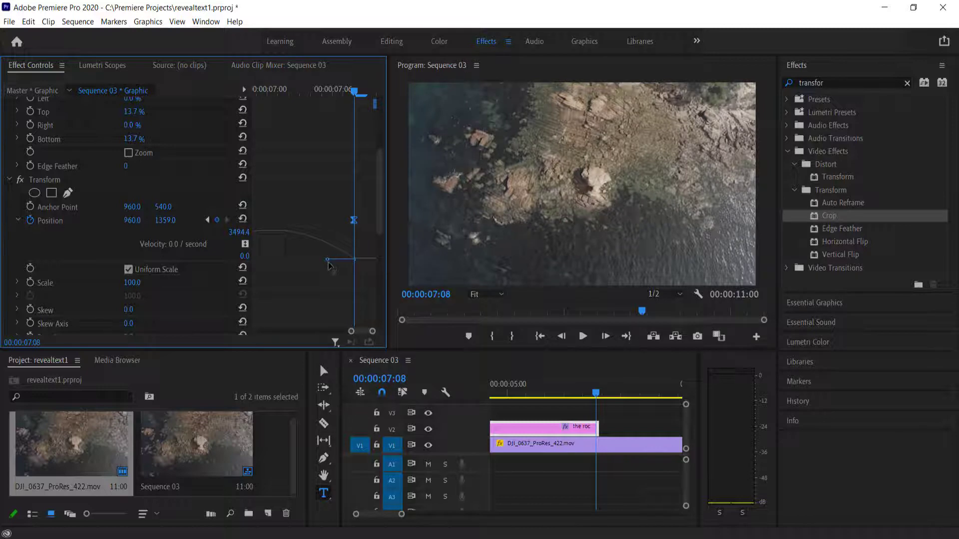
pyautogui.moveTo(327, 260); pyautogui.dragTo(273, 261)
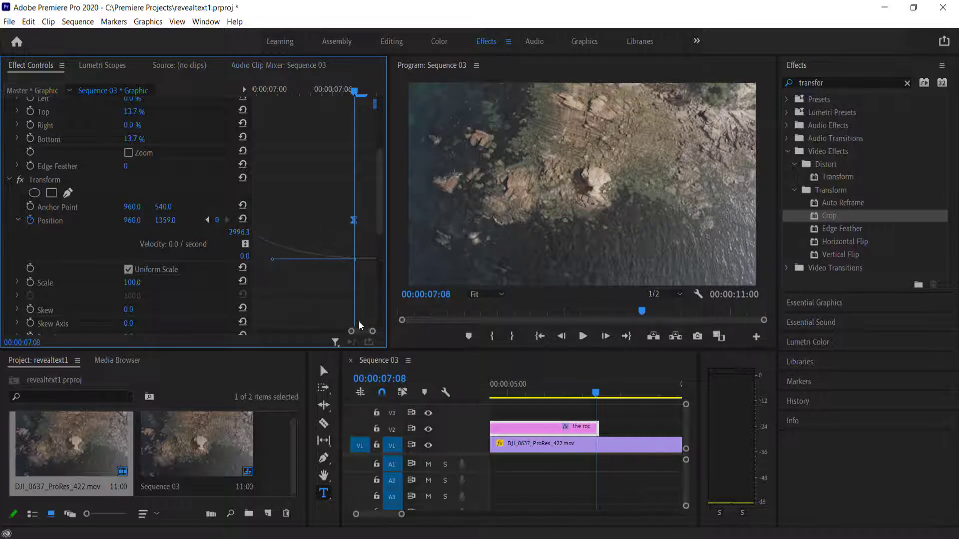
pyautogui.moveTo(363, 329); pyautogui.dragTo(356, 331)
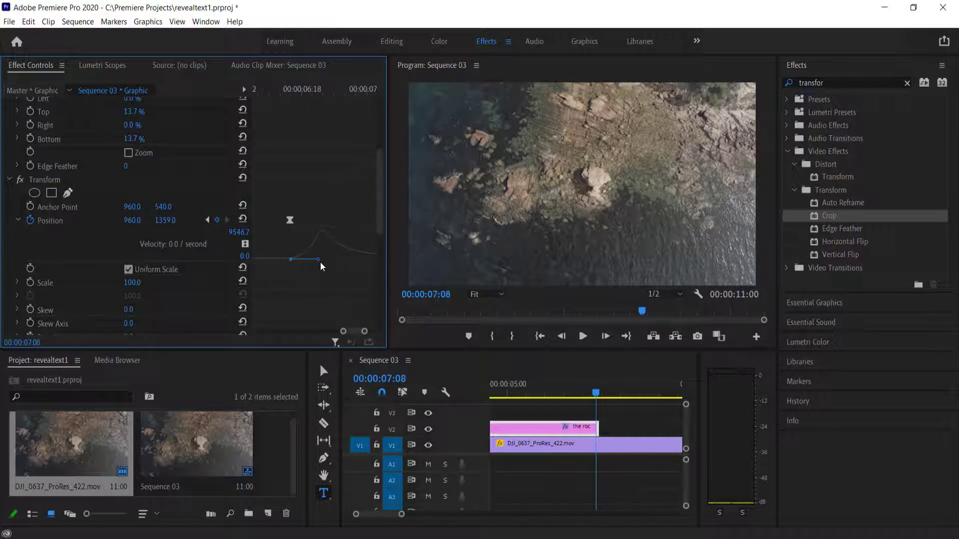
pyautogui.moveTo(319, 261); pyautogui.dragTo(356, 260)
pyautogui.moveTo(355, 332); pyautogui.dragTo(358, 333)
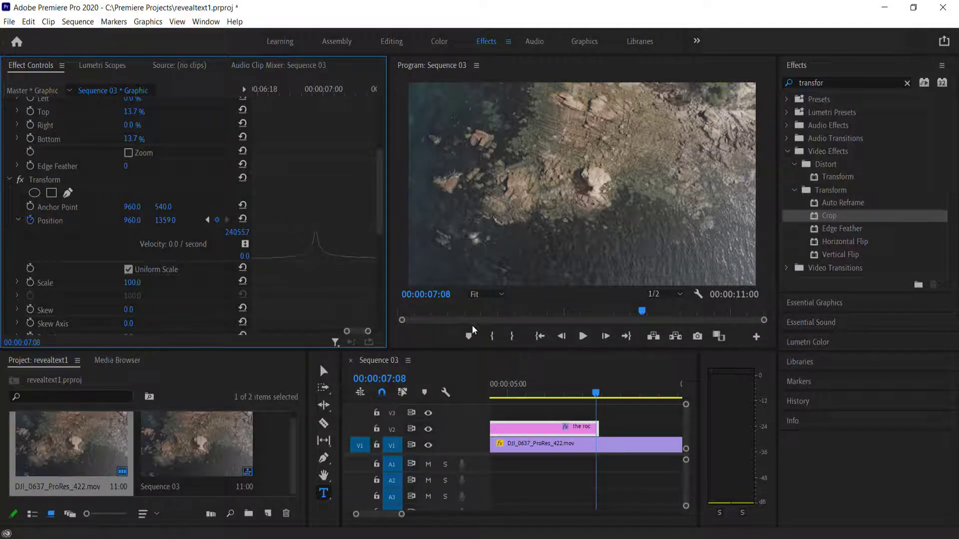
# Step: Play the sequence from 00:00:02:12 past the title's end and review how it slides in and out
pyautogui.moveTo(595, 392); pyautogui.dragTo(561, 395)
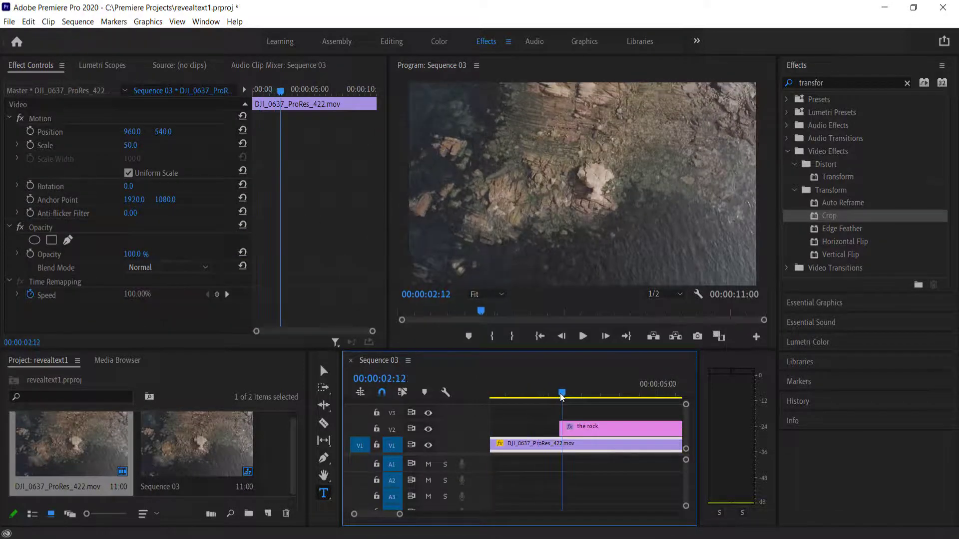
pyautogui.press('space')
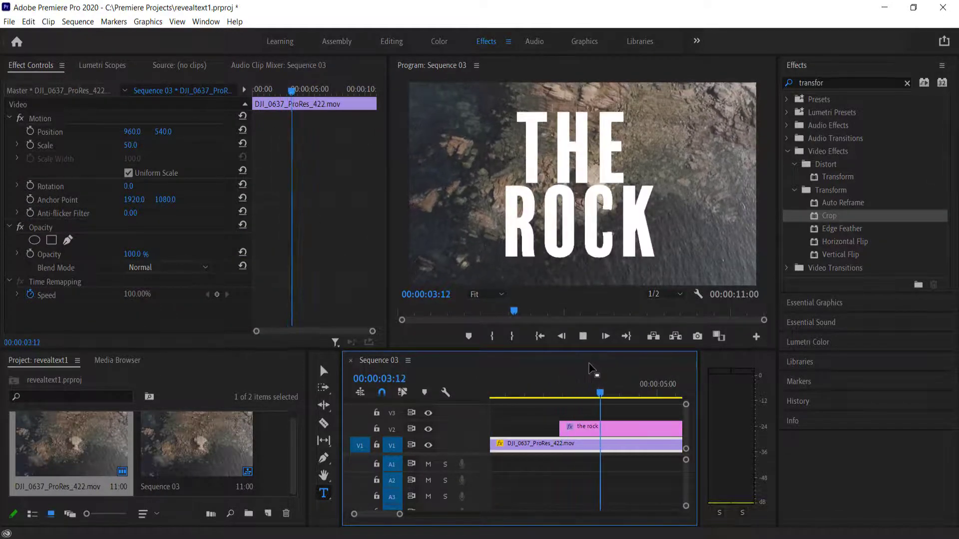
pyautogui.scroll(-3, 544, 422)
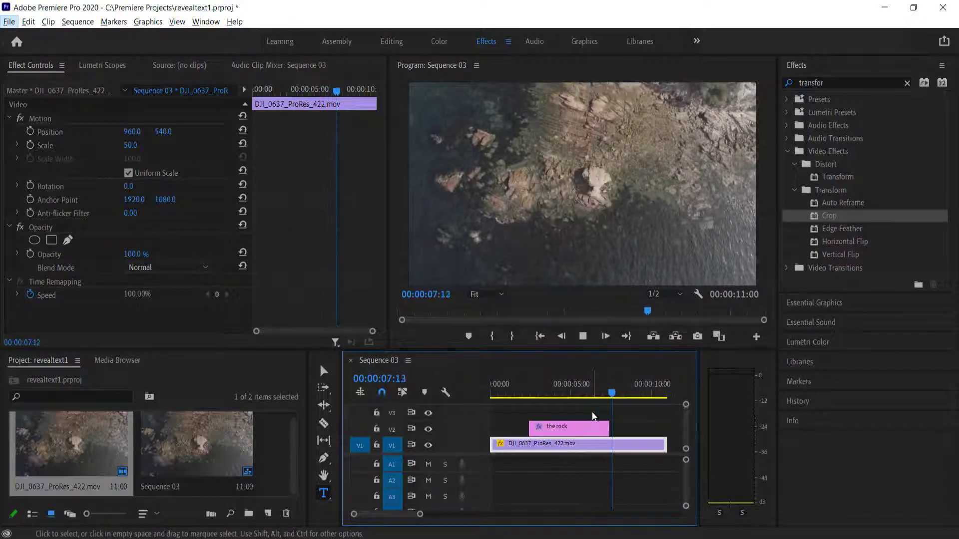
pyautogui.hotkey('alt', 'space')
pyautogui.moveTo(626, 393); pyautogui.dragTo(592, 387)
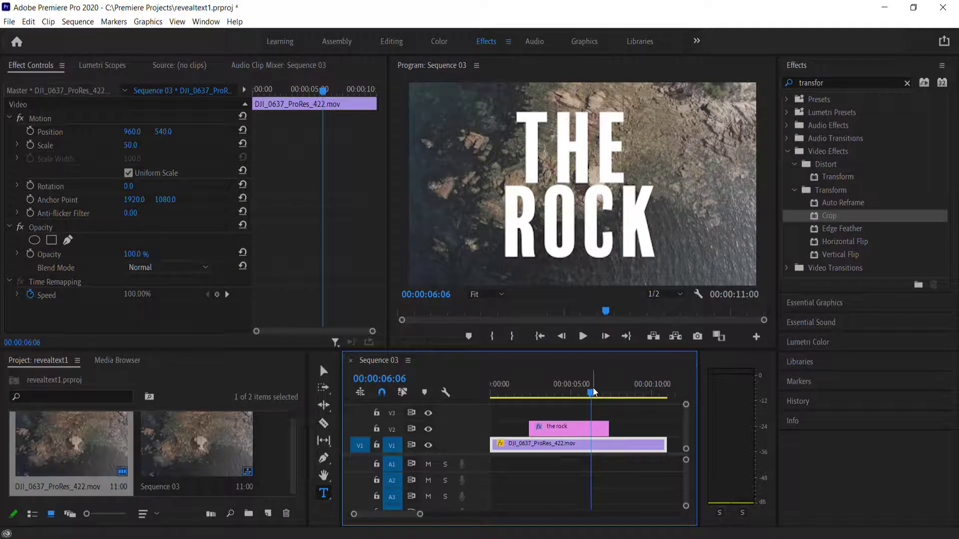
# Step: Find the Drop Shadow effect and apply it to the title graphic on V2
pyautogui.click(791, 83)
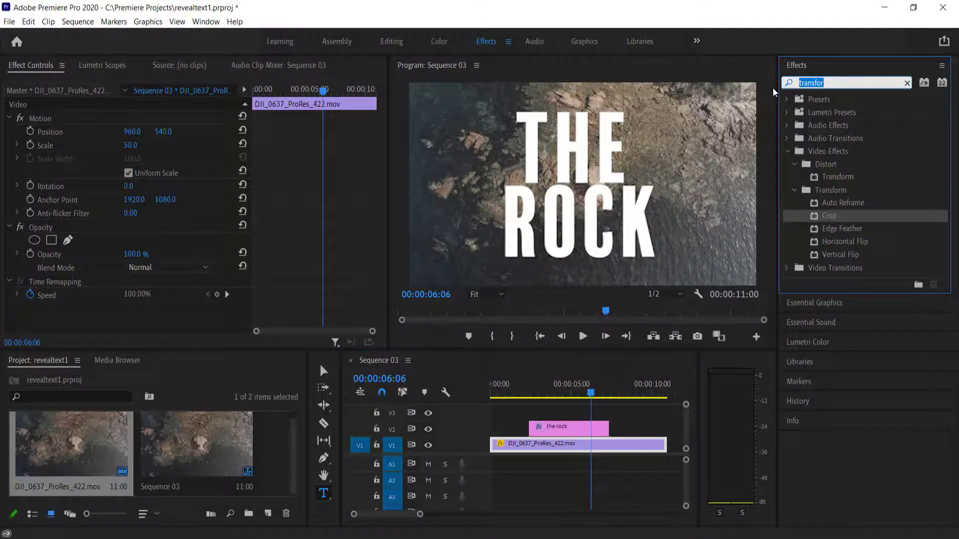
pyautogui.write('drop')
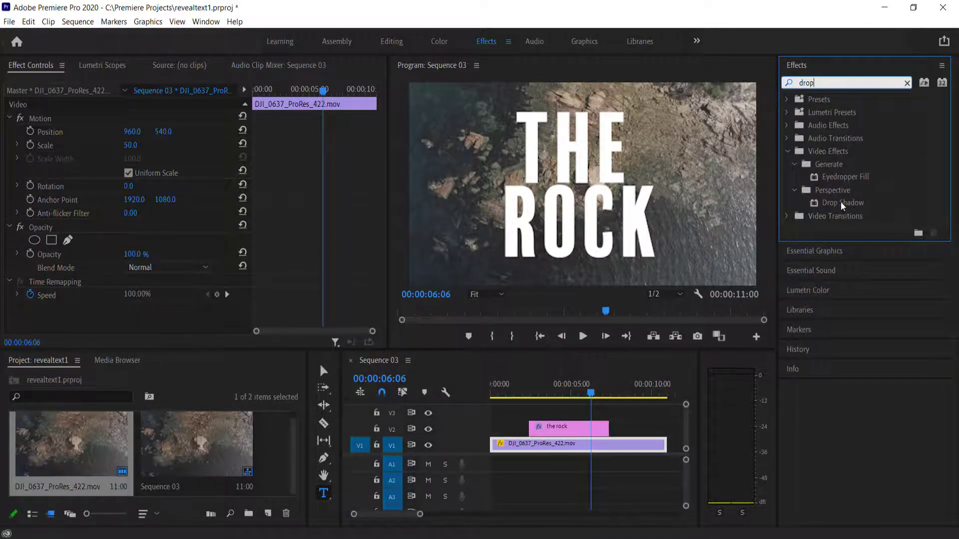
pyautogui.moveTo(841, 201); pyautogui.dragTo(566, 431)
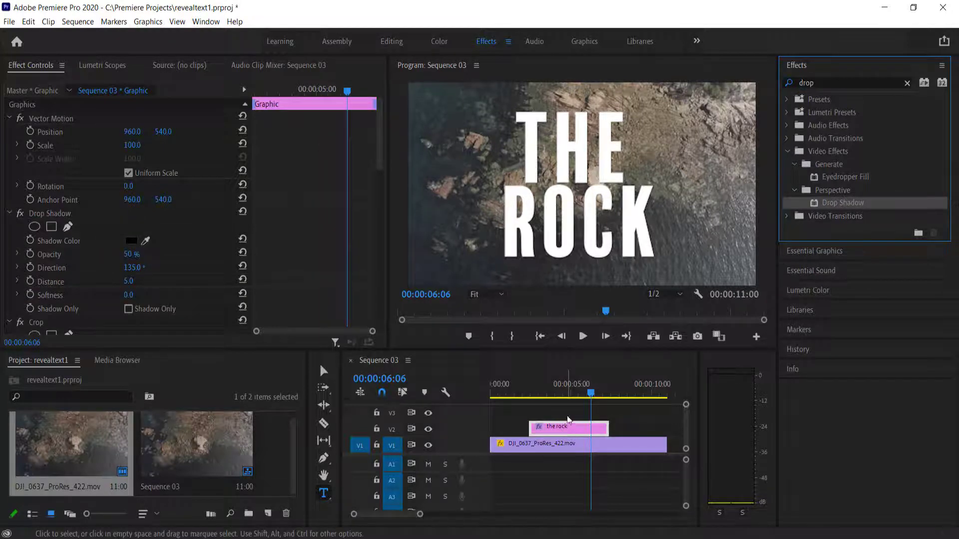
# Step: Set the title's Drop Shadow opacity to 83% and distance to 15, previewing at 00:00:03:10
pyautogui.moveTo(590, 393); pyautogui.dragTo(546, 396)
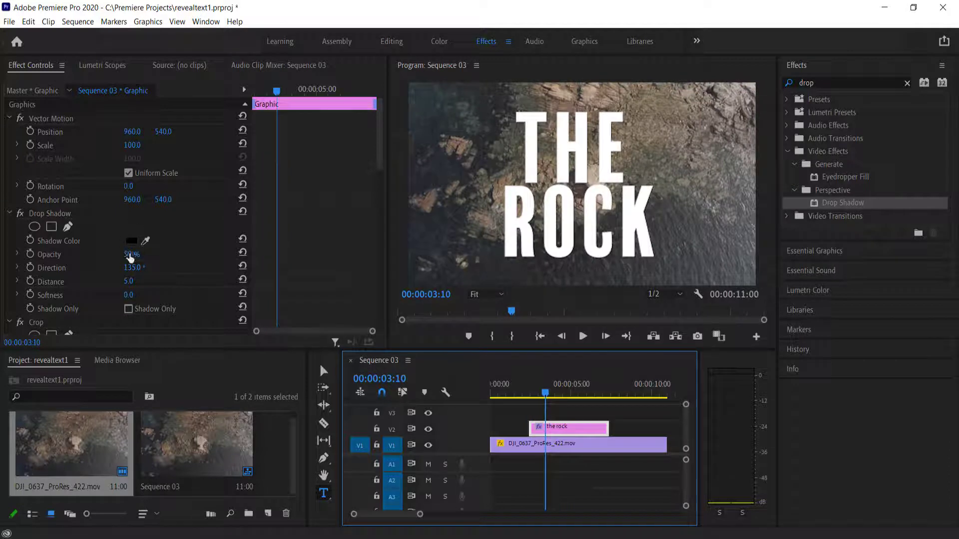
pyautogui.moveTo(130, 257); pyautogui.dragTo(130, 282)
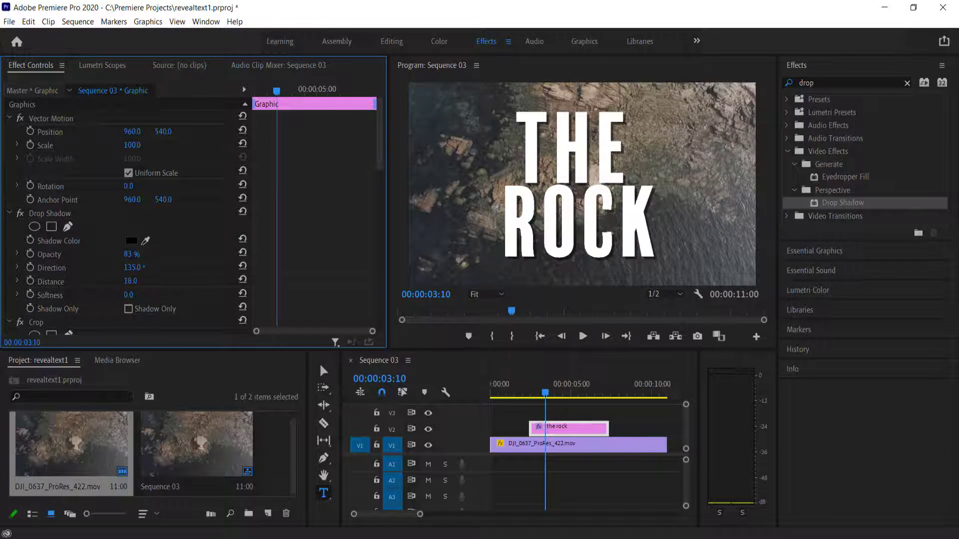
pyautogui.click(141, 280)
pyautogui.write('15')
pyautogui.press('Return')
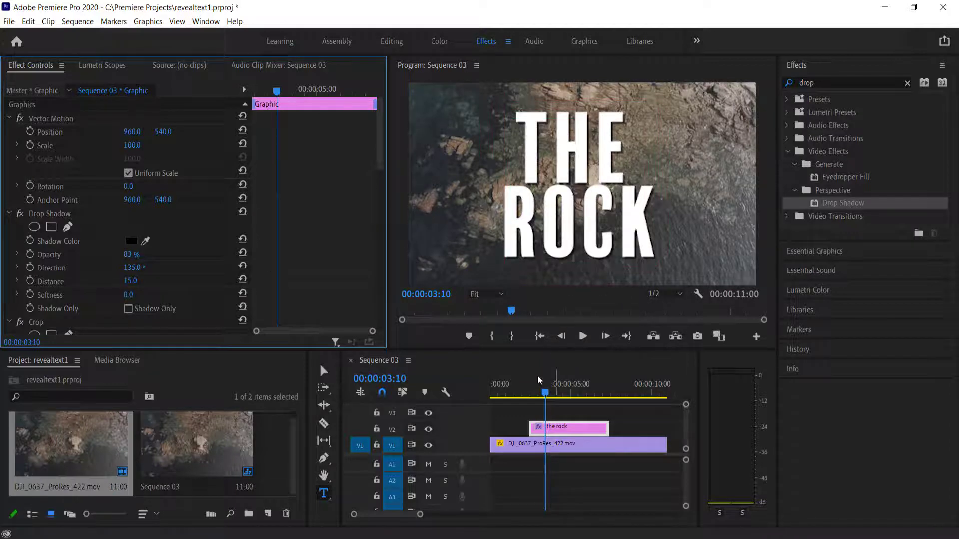
# Step: Create a 1920 x 1080, 24 fps adjustment layer, lay it over the full footage on V3 and move the title above it
pyautogui.click(267, 513)
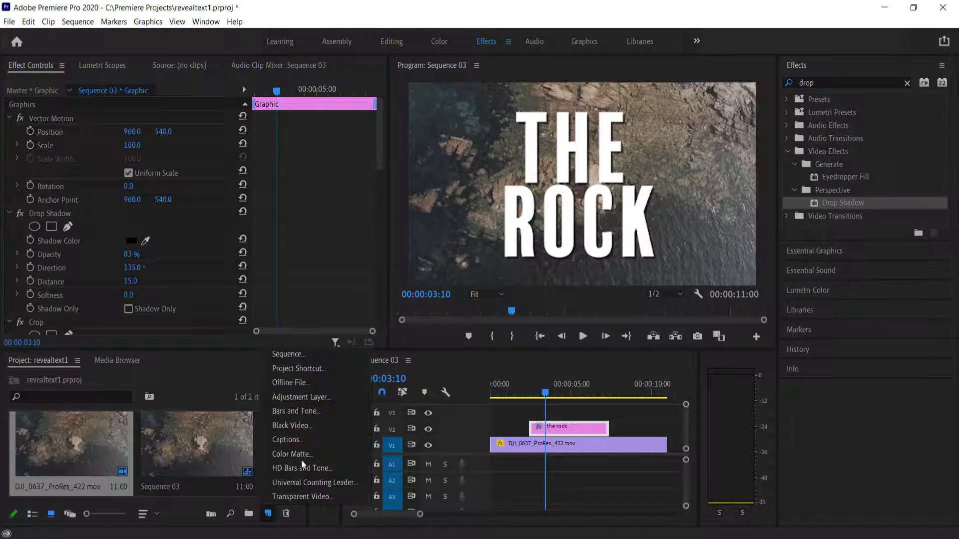
pyautogui.click(308, 397)
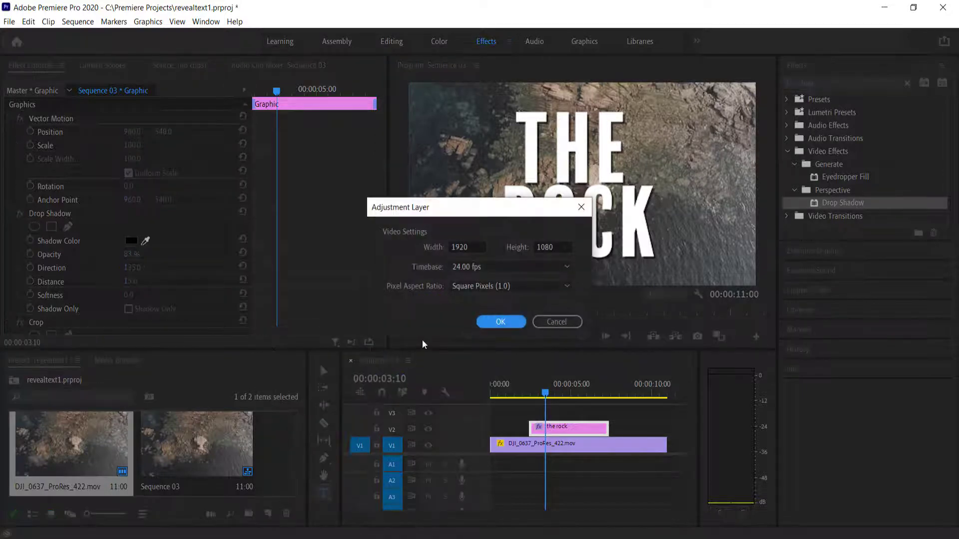
pyautogui.click(499, 323)
pyautogui.moveTo(257, 458); pyautogui.dragTo(574, 410)
pyautogui.press('-')
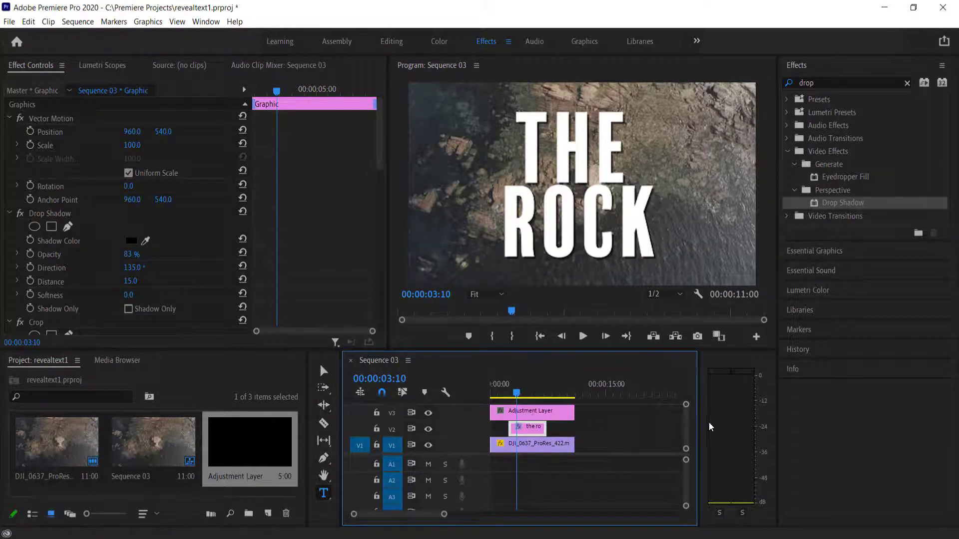
pyautogui.scroll(2, 685, 427)
pyautogui.moveTo(530, 448); pyautogui.dragTo(501, 393)
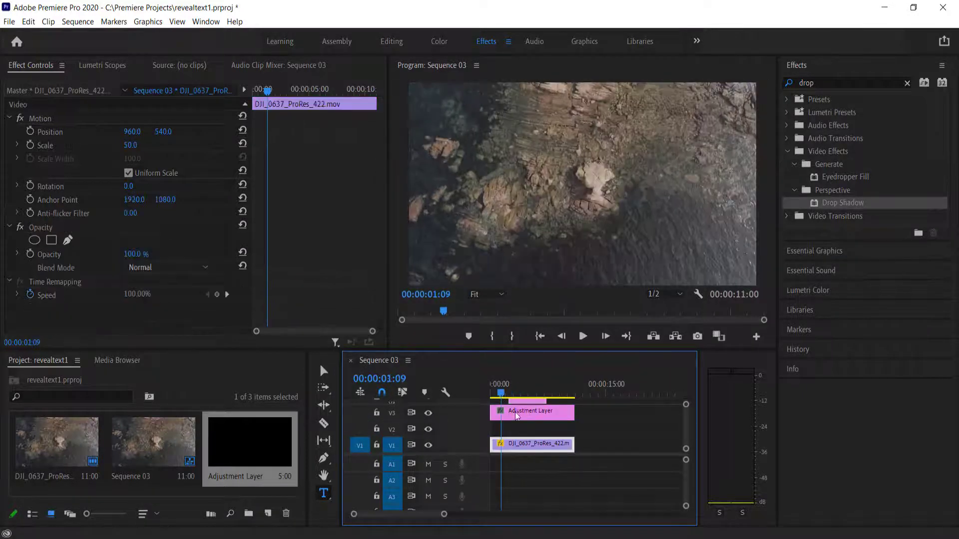
# Step: Find the Crop effect and apply it to the adjustment layer
pyautogui.click(516, 412)
pyautogui.moveTo(847, 82); pyautogui.dragTo(781, 85)
pyautogui.write('crop')
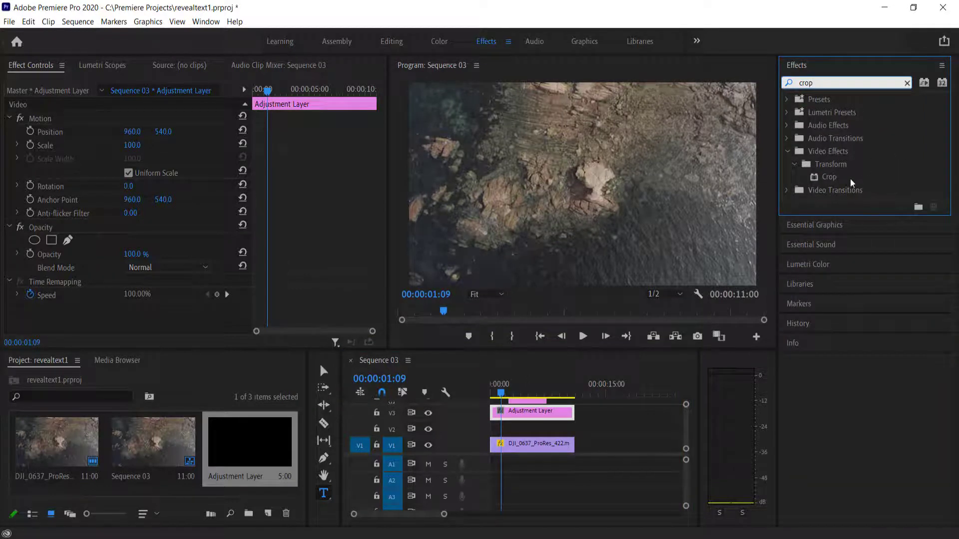
pyautogui.moveTo(829, 178); pyautogui.dragTo(518, 415)
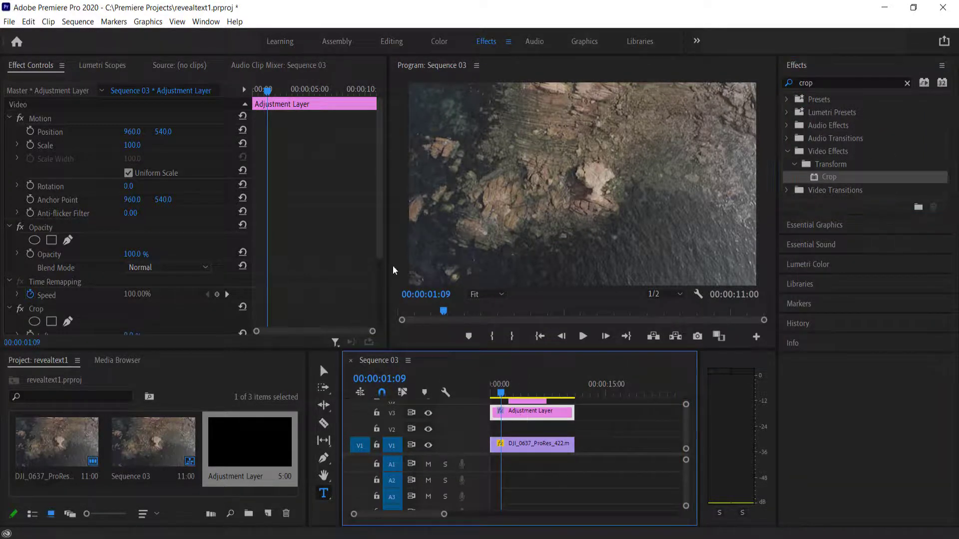
# Step: Set the adjustment layer's Crop to 12% at top and bottom, and check the letterbox bars along the sequence
pyautogui.scroll(-4, 355, 280)
pyautogui.click(130, 247)
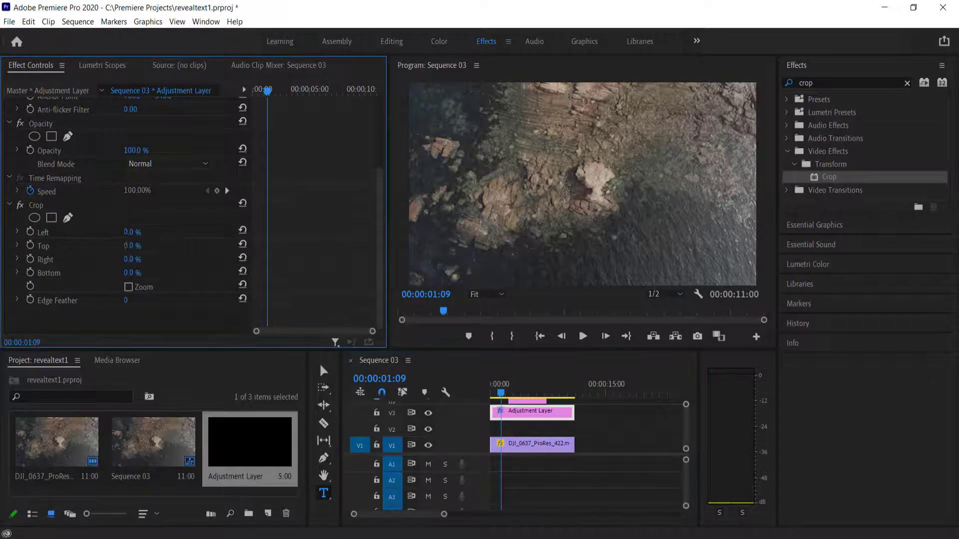
pyautogui.write('12')
pyautogui.click(131, 277)
pyautogui.write('1')
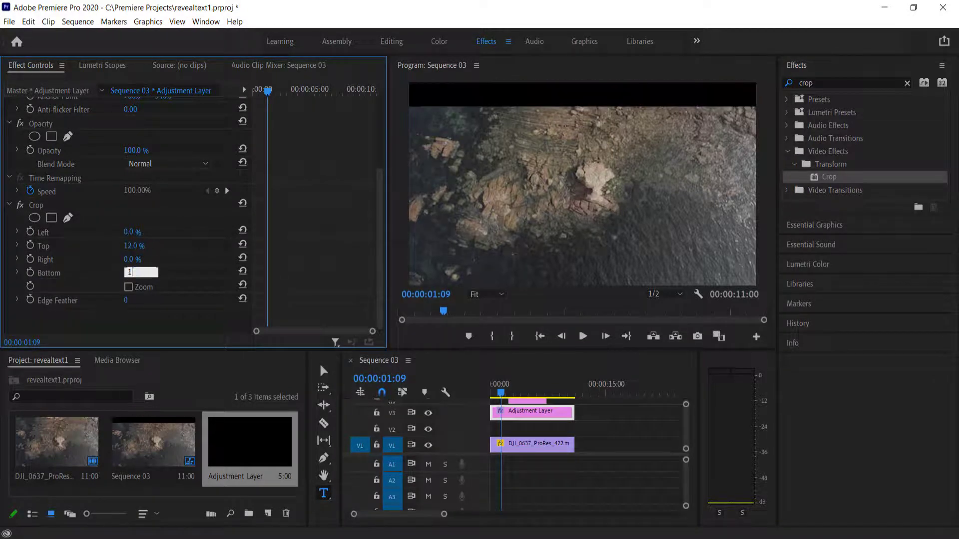
pyautogui.click(353, 292)
pyautogui.moveTo(503, 391); pyautogui.dragTo(536, 391)
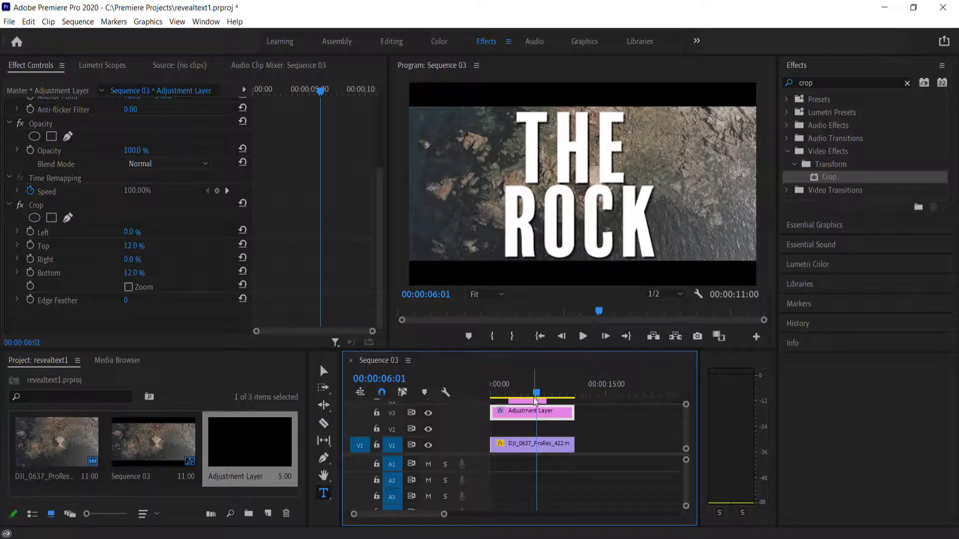
pyautogui.moveTo(538, 401); pyautogui.dragTo(559, 410)
# Step: Find the Lumetri Color effect and apply it to the adjustment layer
pyautogui.click(779, 83)
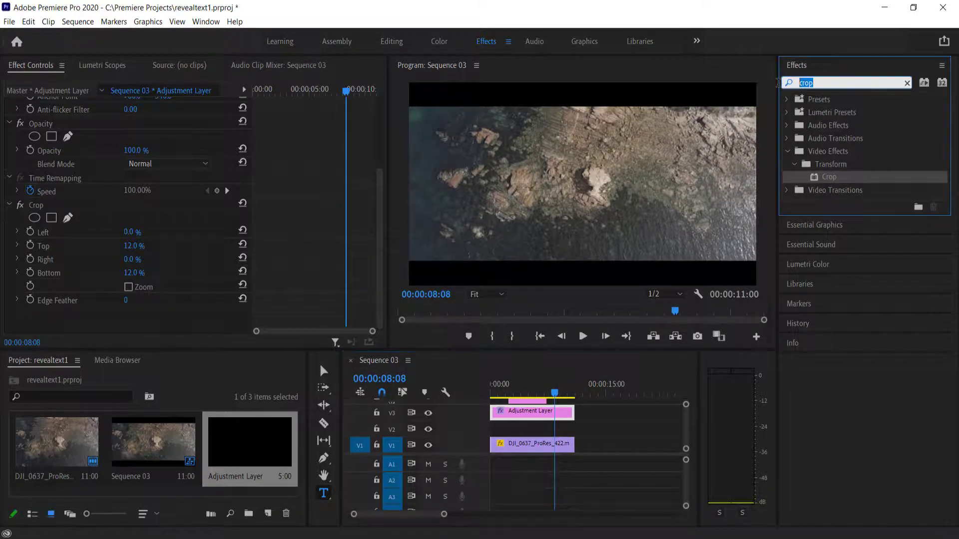
pyautogui.write('lumet')
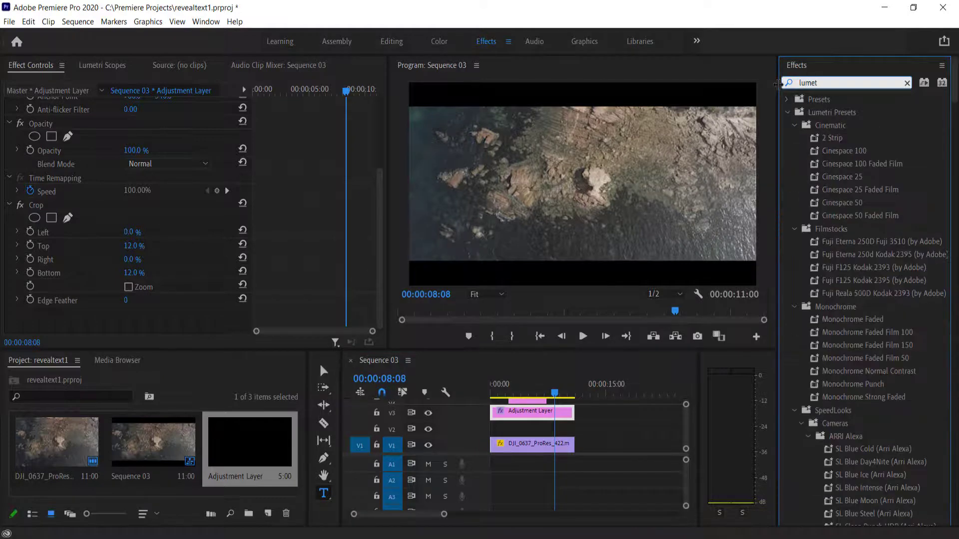
pyautogui.write('ri c')
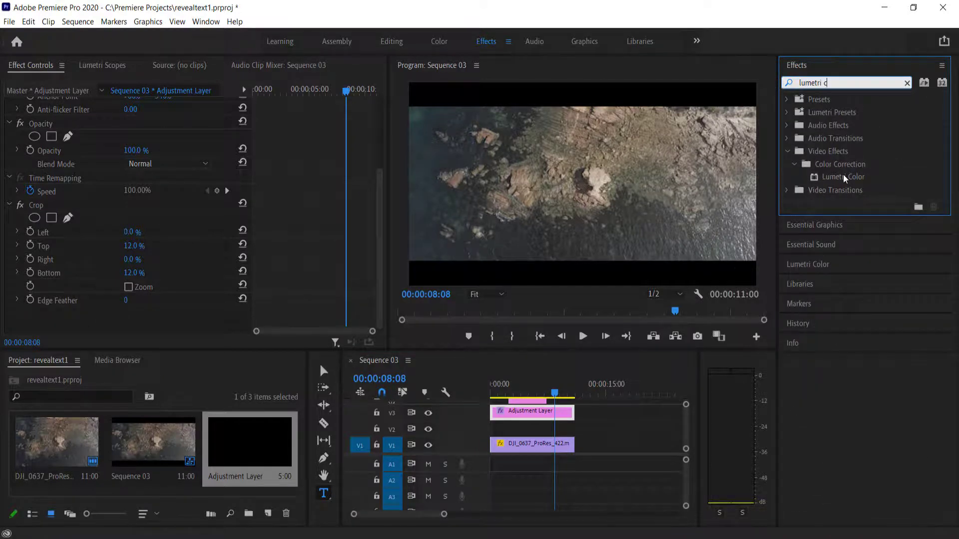
pyautogui.moveTo(844, 179); pyautogui.dragTo(551, 413)
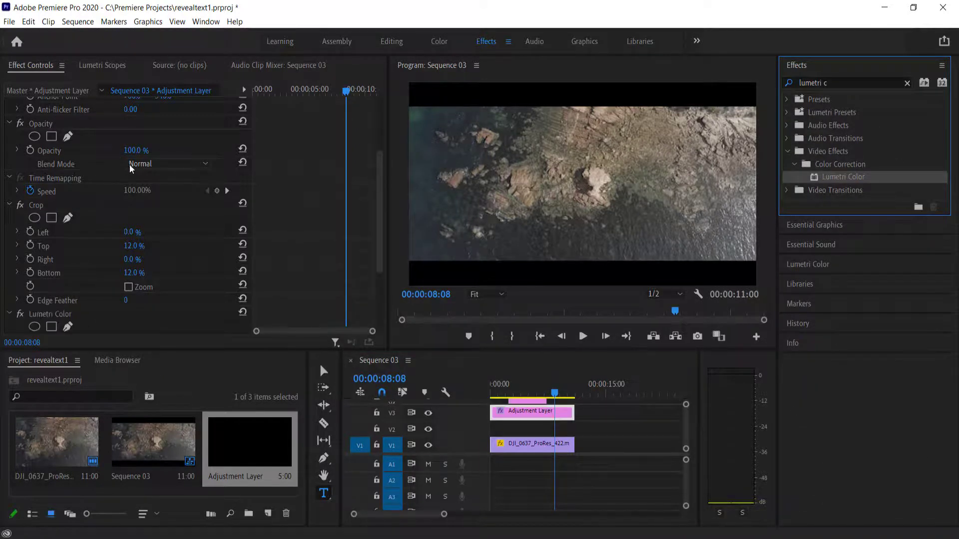
# Step: Set the Lumetri Color creative look to SL BIG with an intensity of 60
pyautogui.scroll(-3, 290, 247)
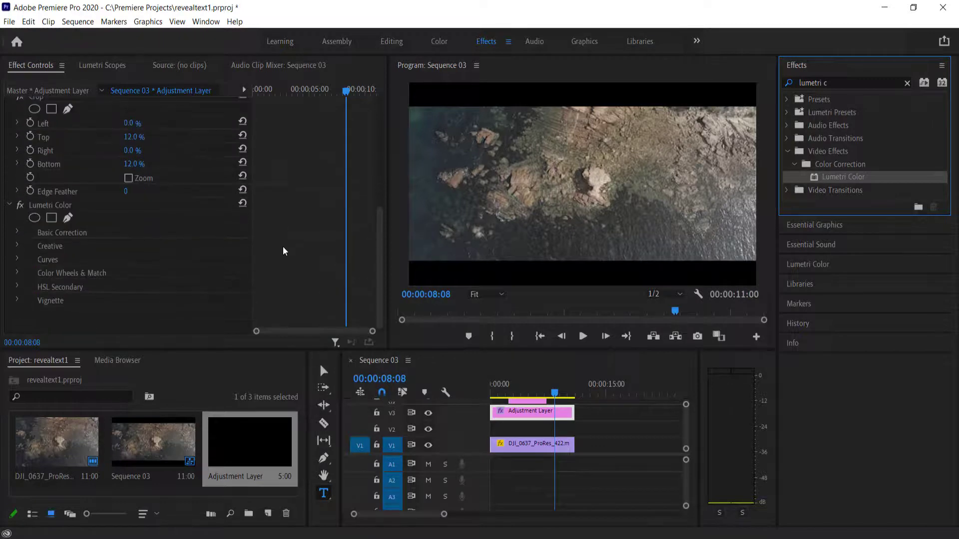
pyautogui.click(17, 245)
pyautogui.click(145, 272)
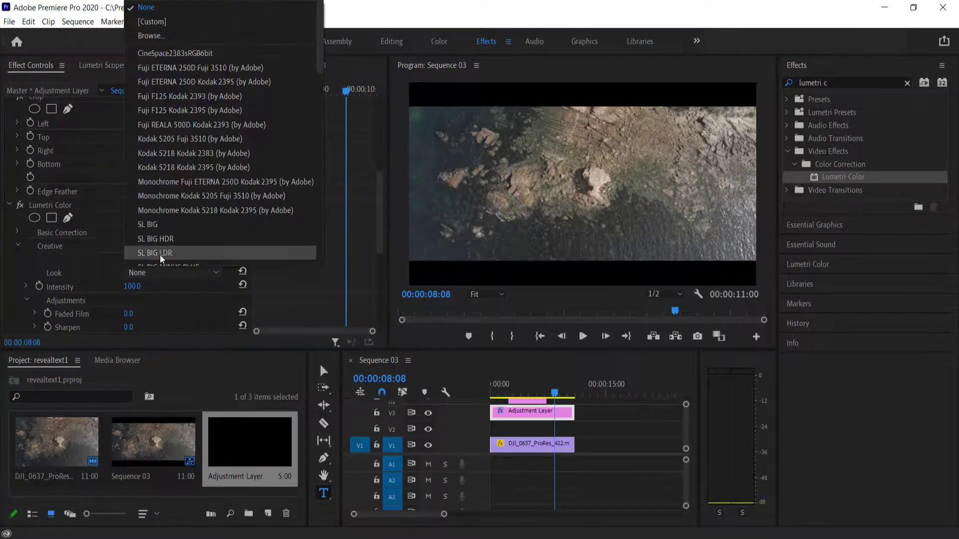
pyautogui.click(182, 224)
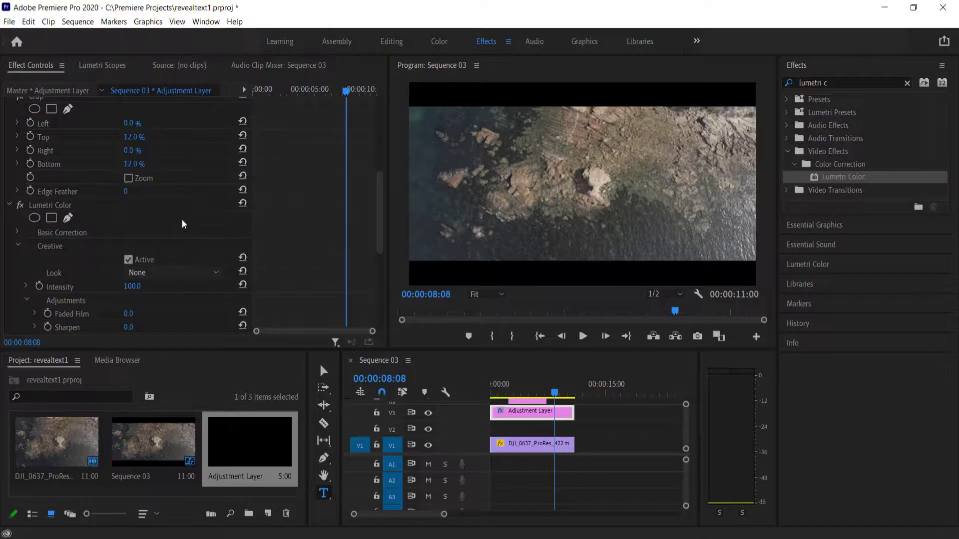
pyautogui.click(134, 286)
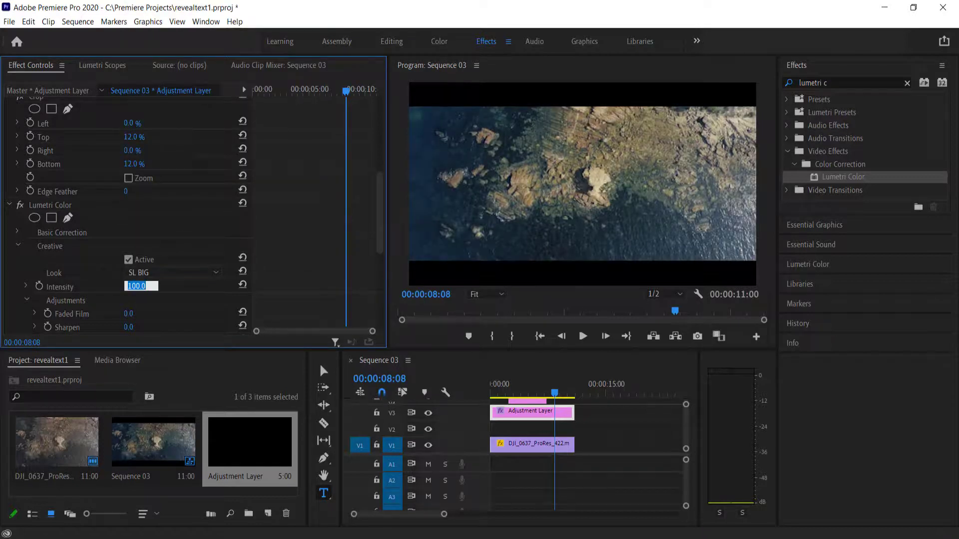
pyautogui.write('60')
pyautogui.press('Return')
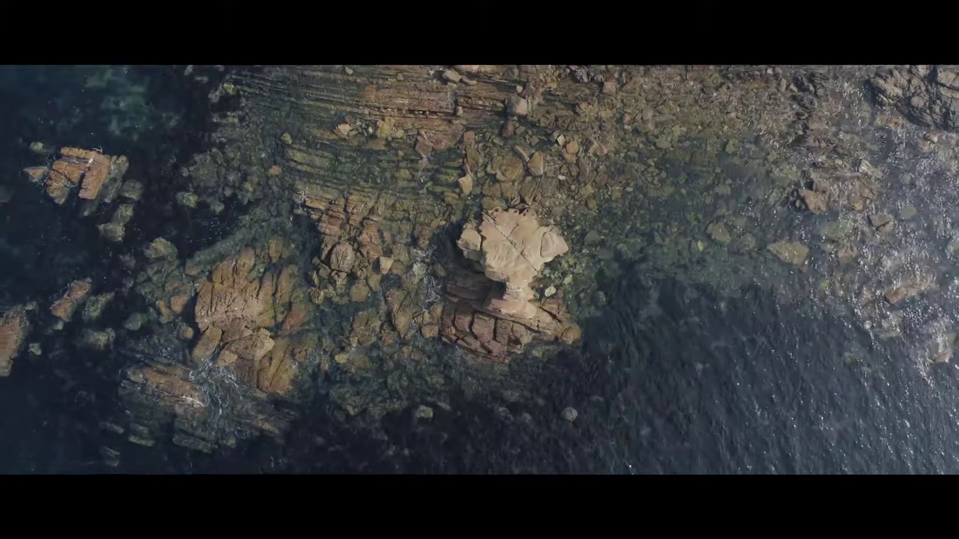